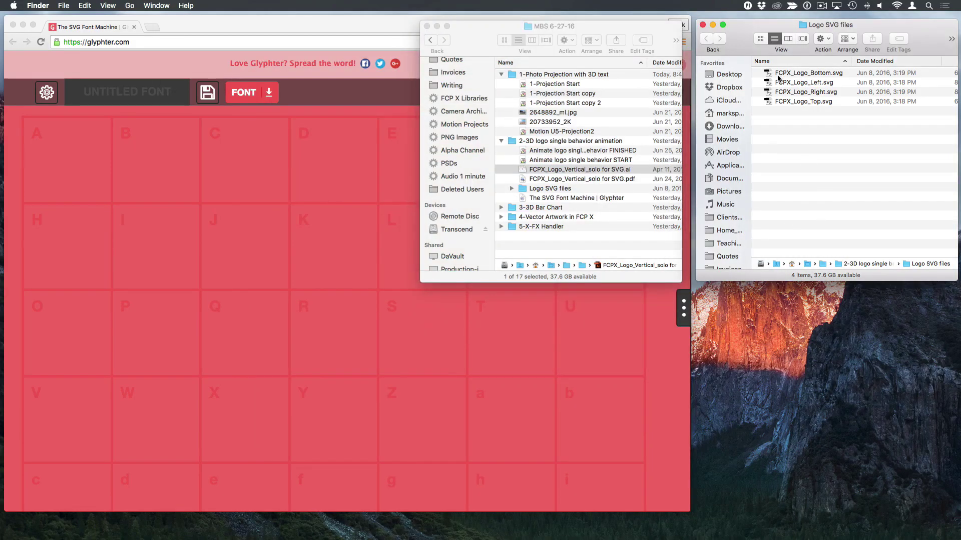
Step: Preview FCPX_Logo_Bottom and the other logo SVGs in Quick Look, then return to Glyphter in Chrome
click(806, 75)
key(space)
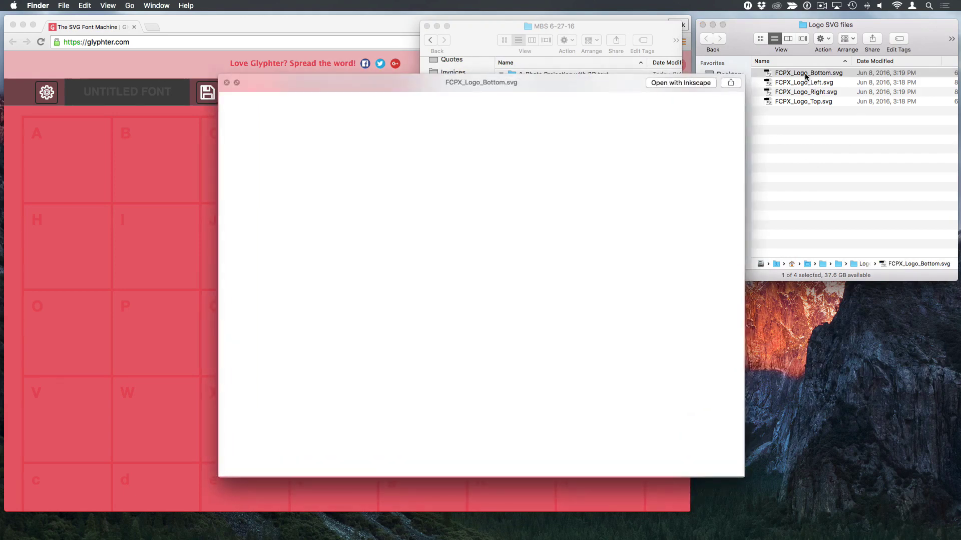
key(Down)
key(Down)
key(Down)
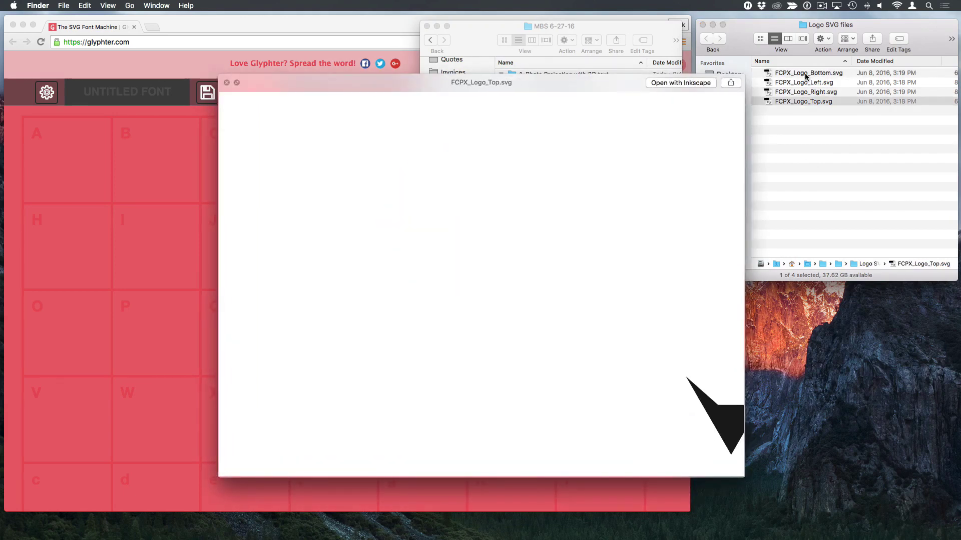
key(space)
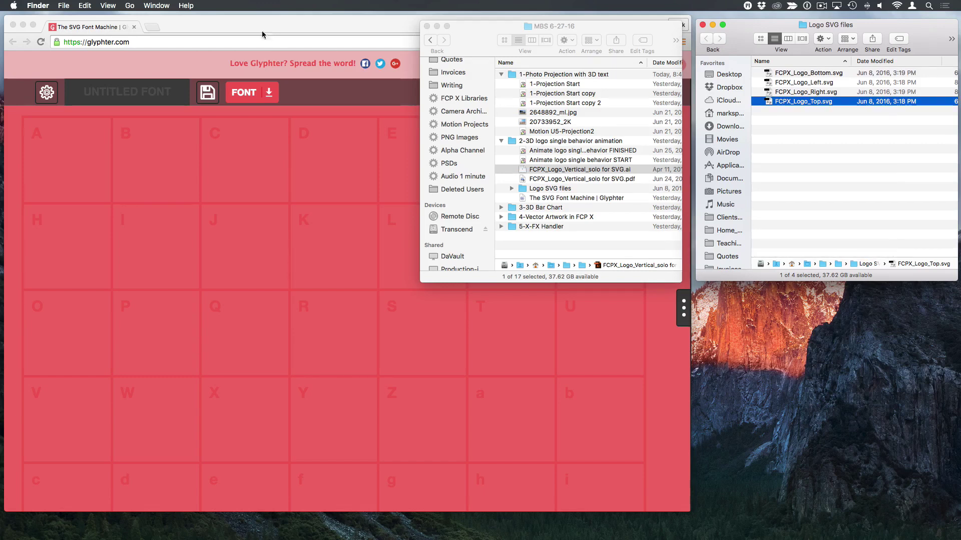
click(188, 55)
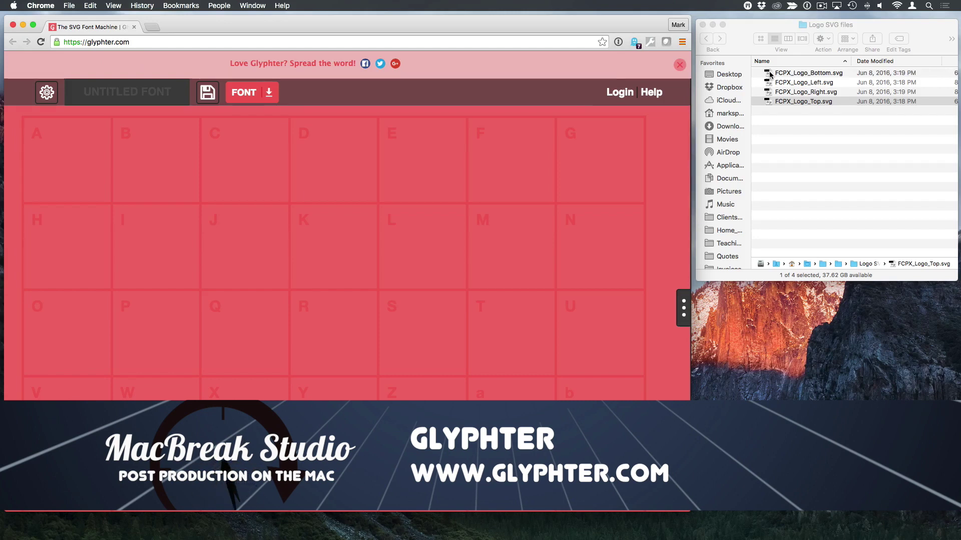
Step: Drop the Bottom, Left, Right and Top logo SVGs into Glyphter cells A–D, then switch to Motion
drag(770, 76, 74, 160)
drag(800, 82, 151, 164)
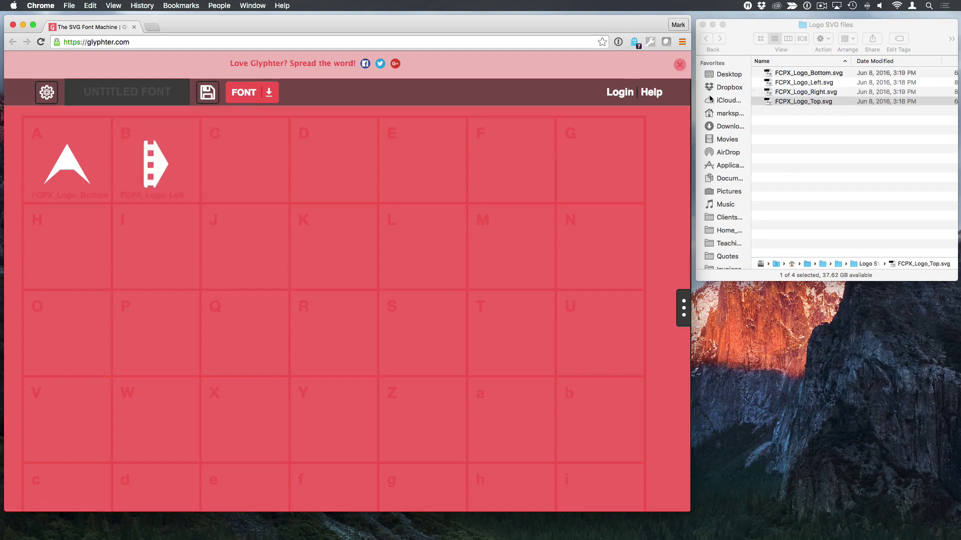
drag(801, 92, 240, 154)
drag(761, 102, 313, 174)
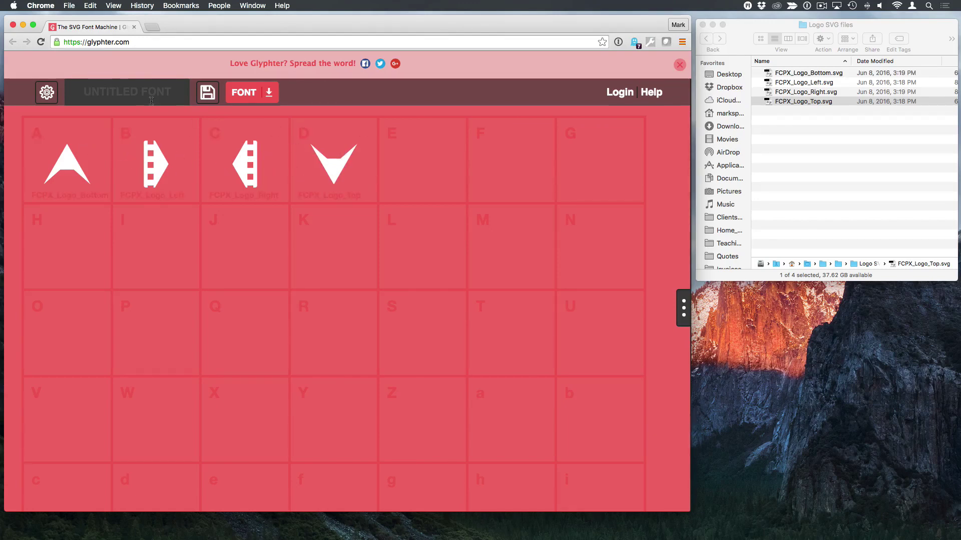
key(super+Tab)
key(super+Tab)
key(super+Tab)
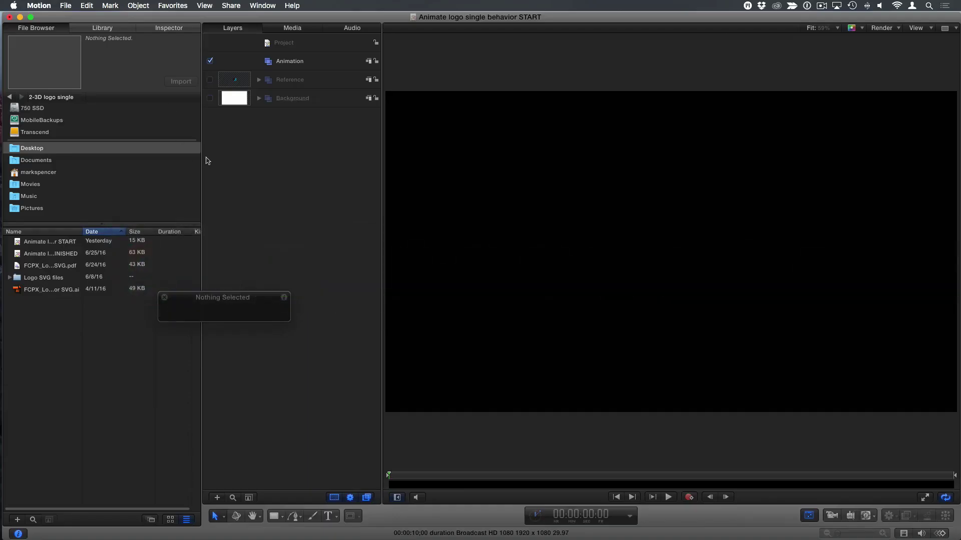
Step: Briefly show and re-hide the Reference and Background layers, then select the Animation group
click(209, 81)
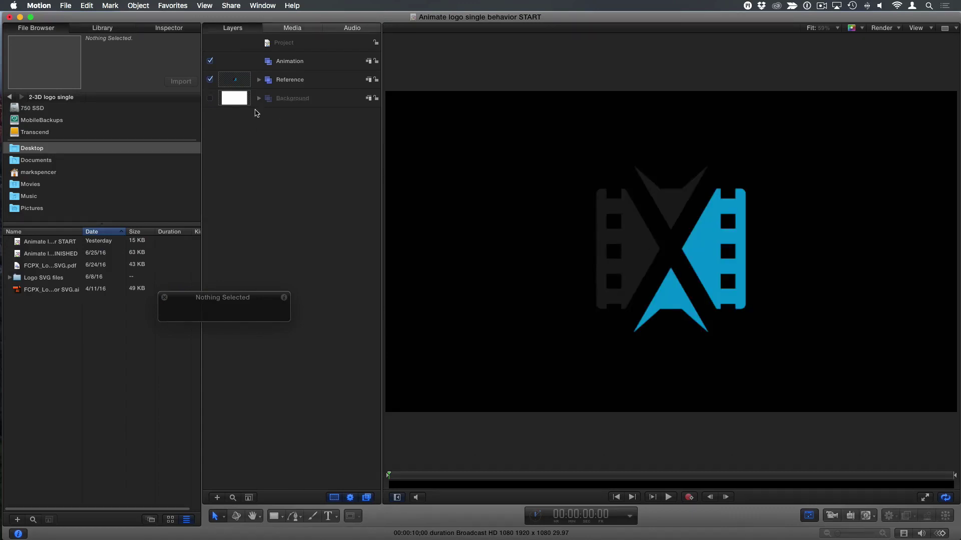
click(209, 99)
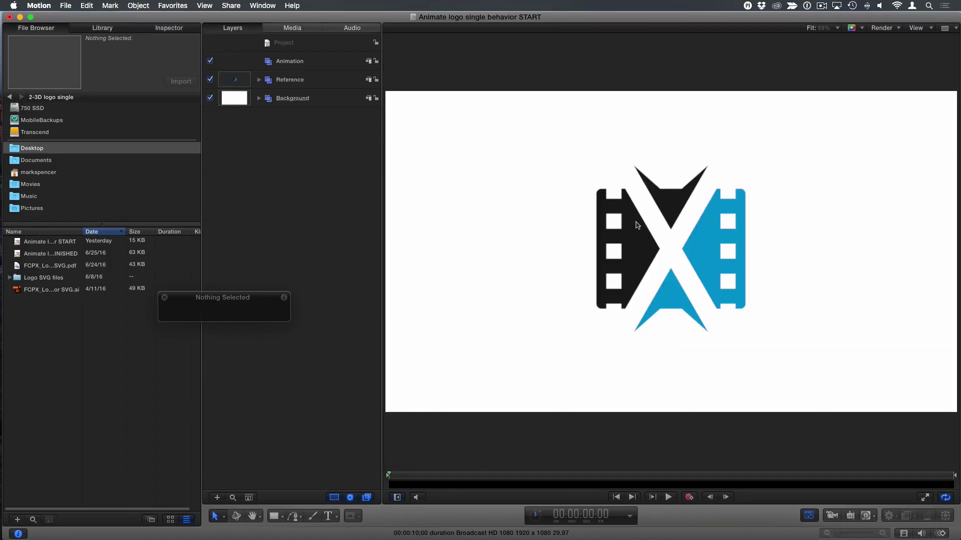
click(210, 81)
click(211, 99)
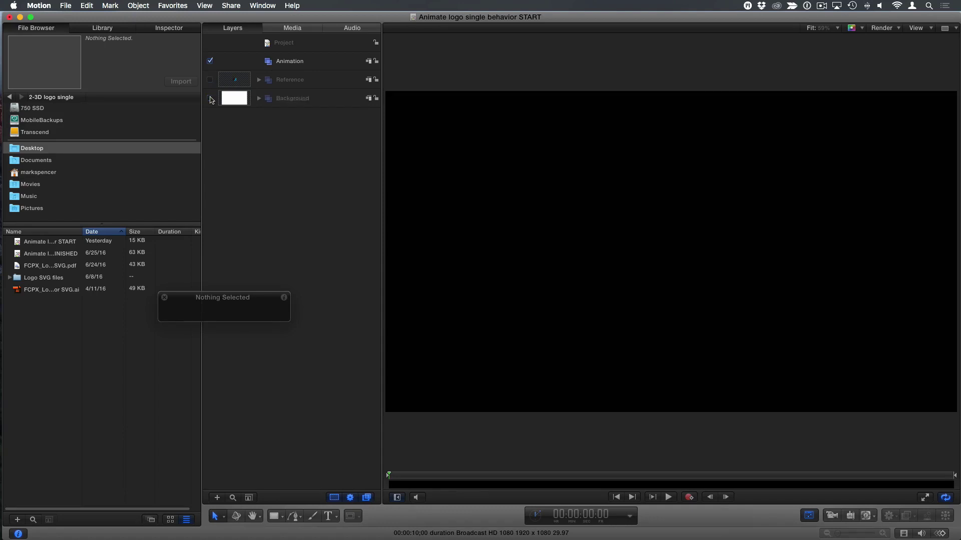
click(310, 66)
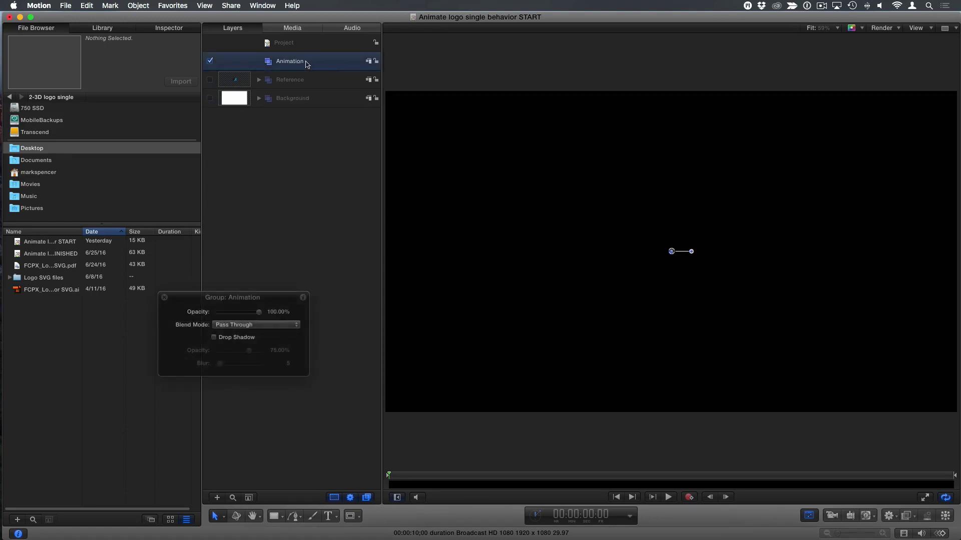
Step: Create an ABCD text layer in the FCP-Exchange font inside the Animation group
key(t)
click(508, 166)
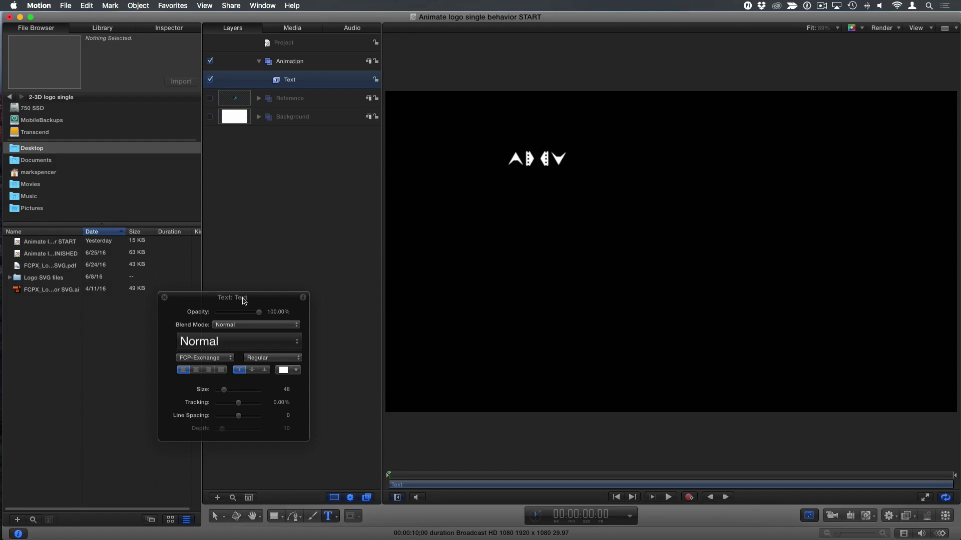
drag(243, 299, 397, 126)
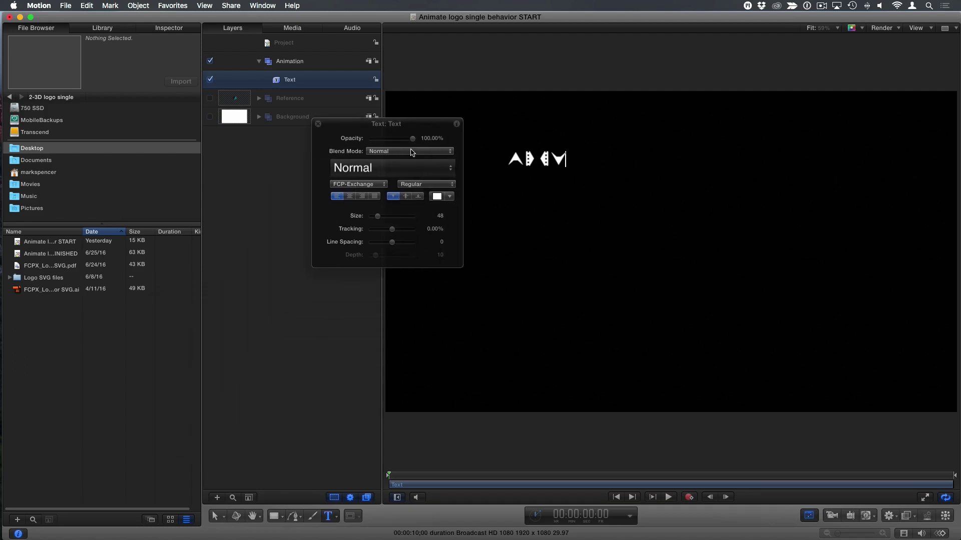
key(super+Tab)
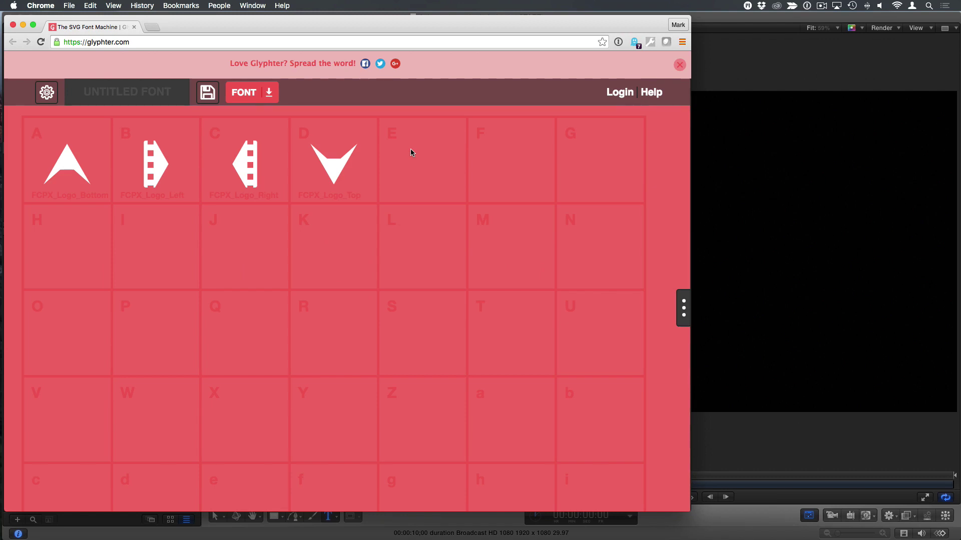
key(super+Tab)
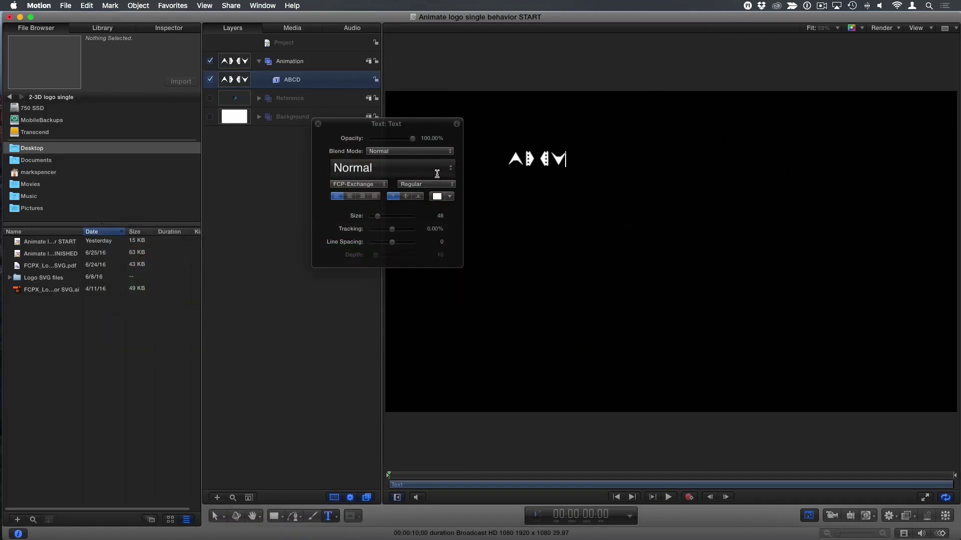
drag(368, 138, 304, 178)
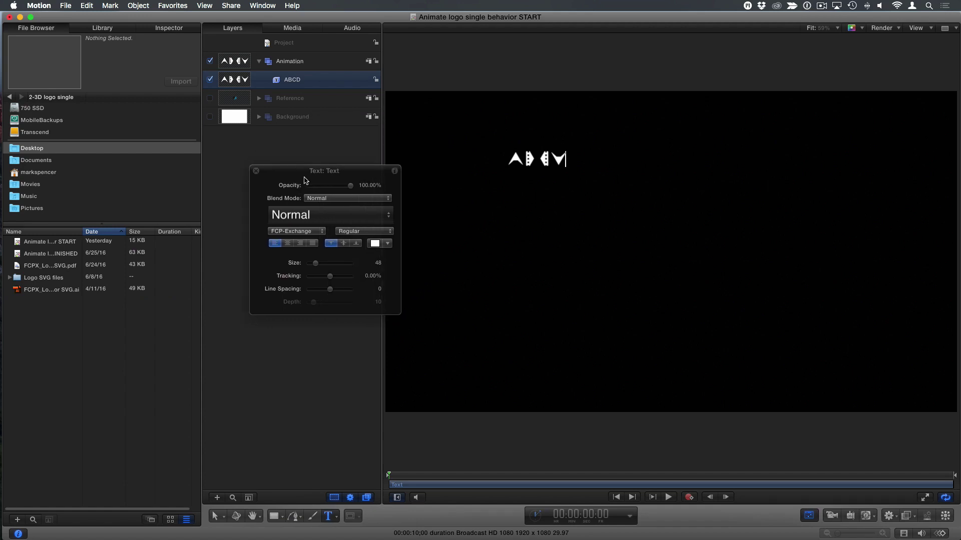
key(Escape)
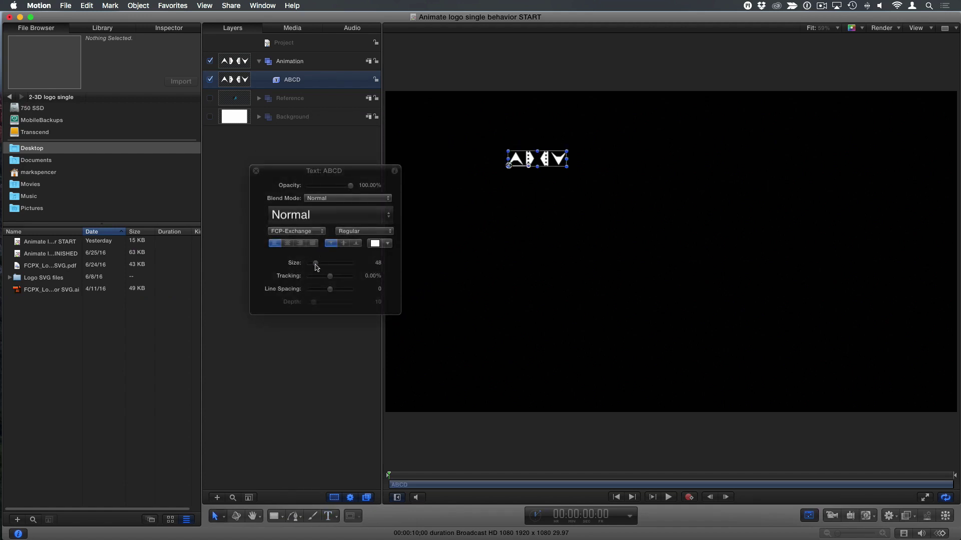
Step: Set the ABCD text size to 288, show the Reference layer, and drag the text over it
drag(316, 268, 353, 267)
drag(334, 192, 241, 301)
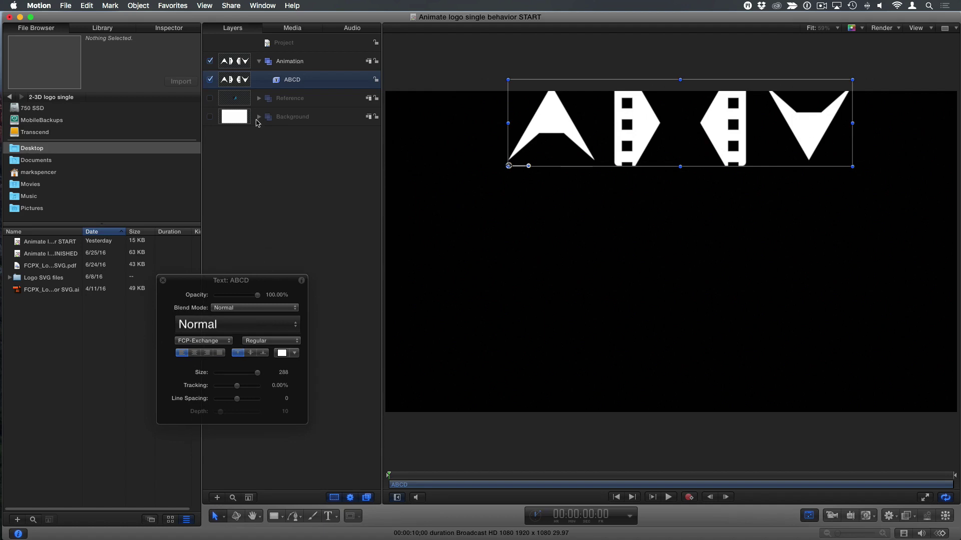
click(210, 99)
drag(621, 140, 583, 190)
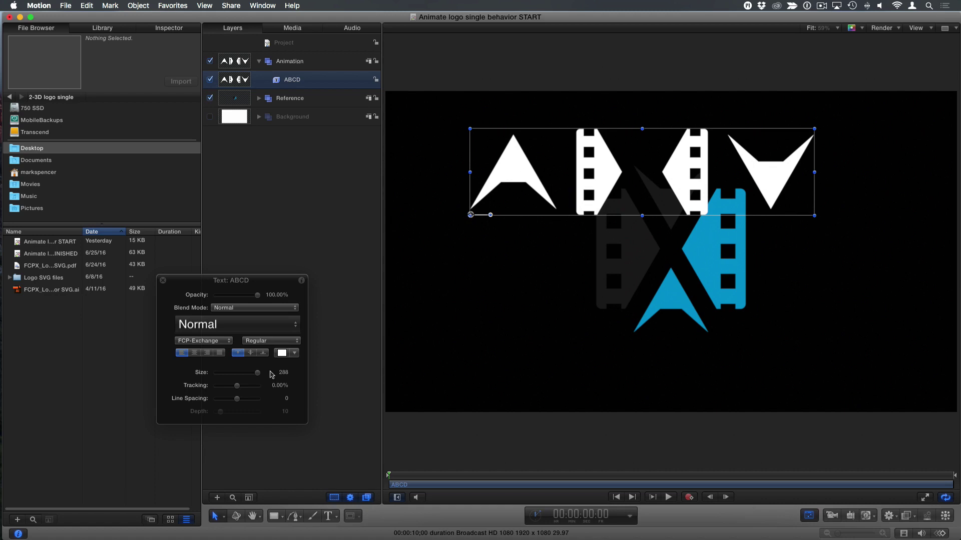
drag(589, 192, 619, 196)
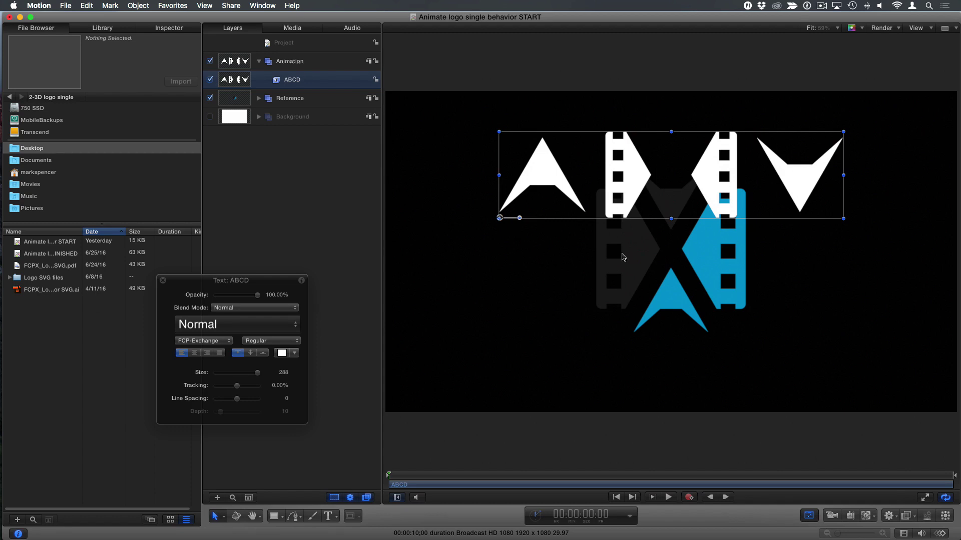
Step: Switch to glyph transform mode and move the A and V glyphs onto the reference logo
click(215, 519)
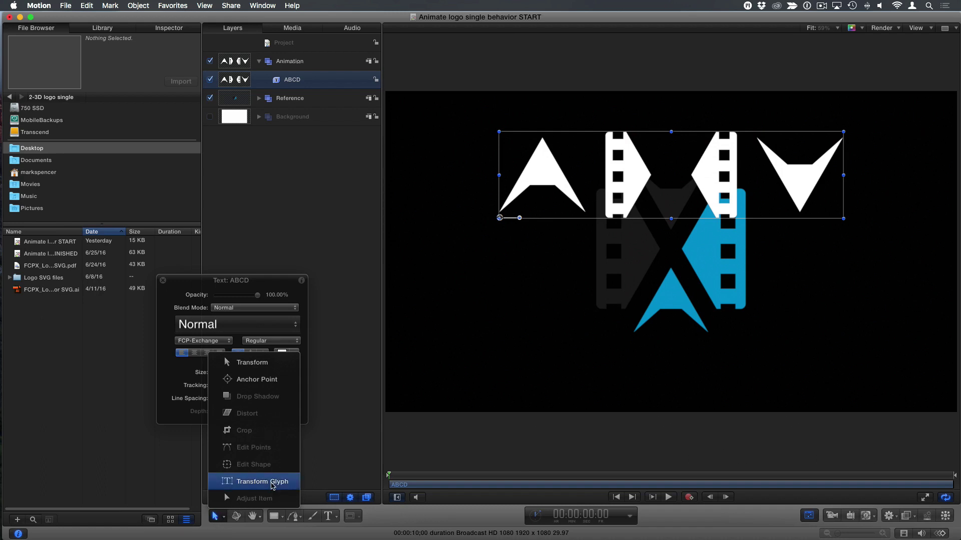
click(272, 483)
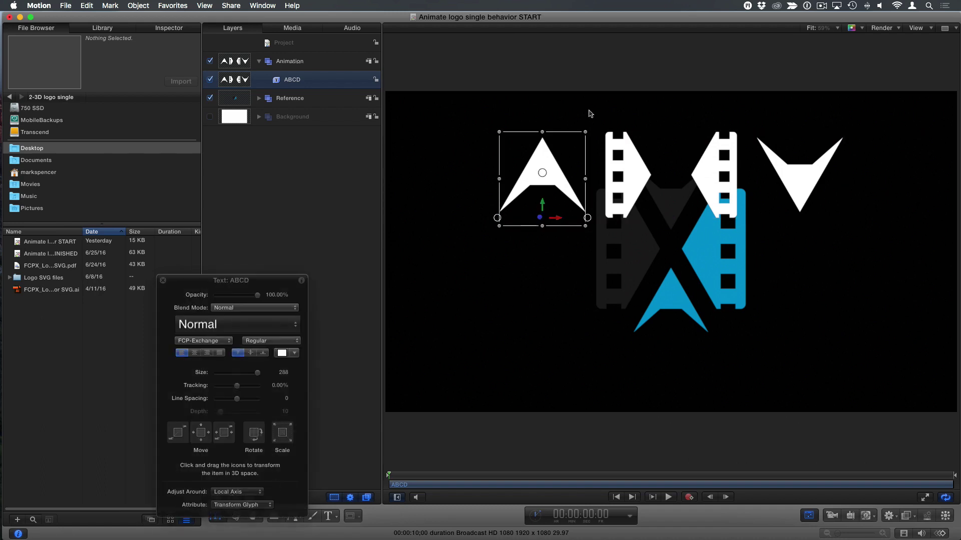
drag(557, 182, 686, 306)
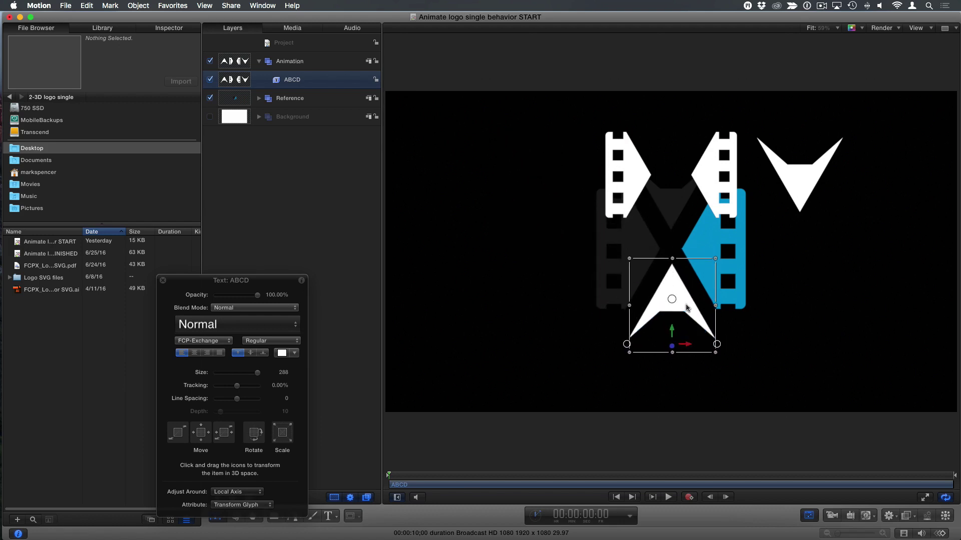
click(803, 160)
drag(798, 173, 729, 187)
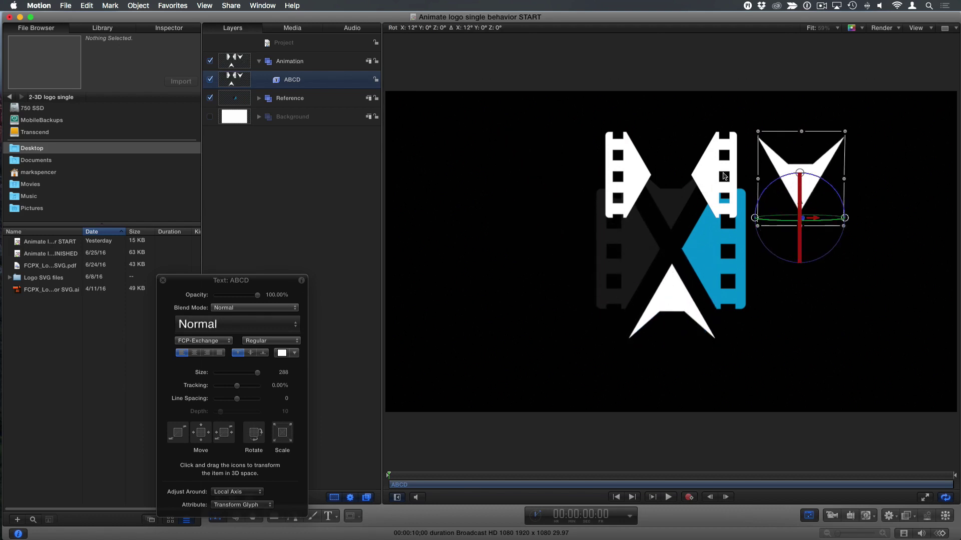
drag(807, 172, 677, 181)
Step: Move the film-strip pieces down onto the reference, nudge the X pieces, and hide the reference
drag(615, 169, 617, 243)
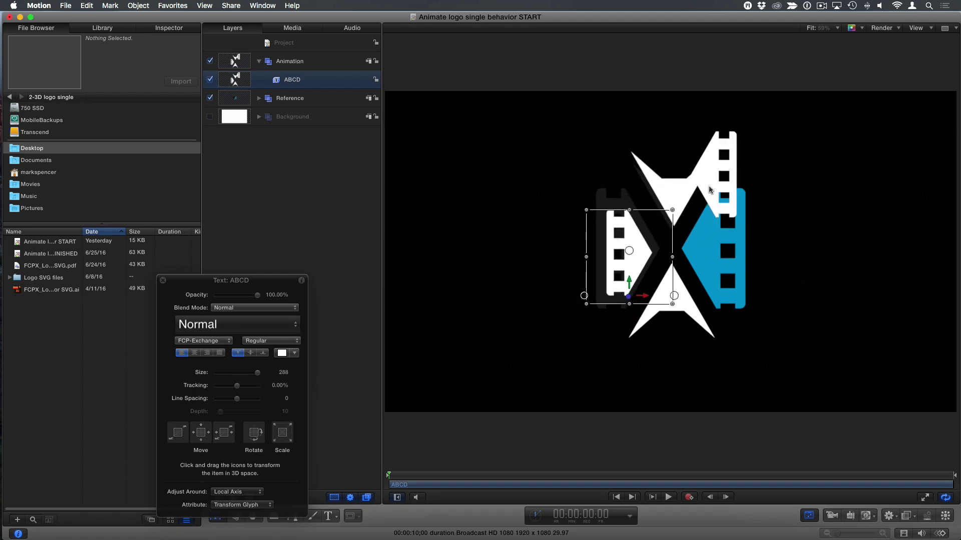
drag(710, 189, 702, 260)
click(632, 250)
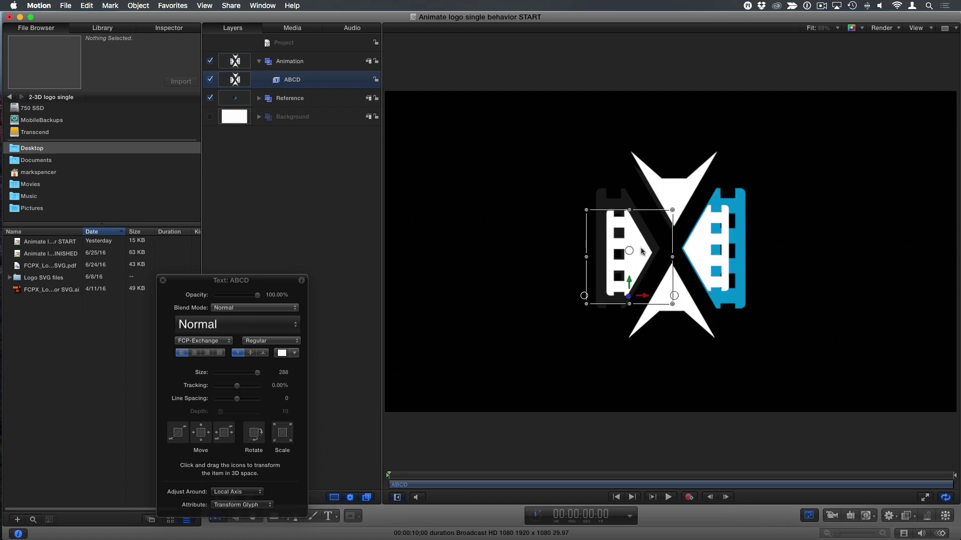
drag(674, 206, 667, 216)
drag(672, 289, 671, 285)
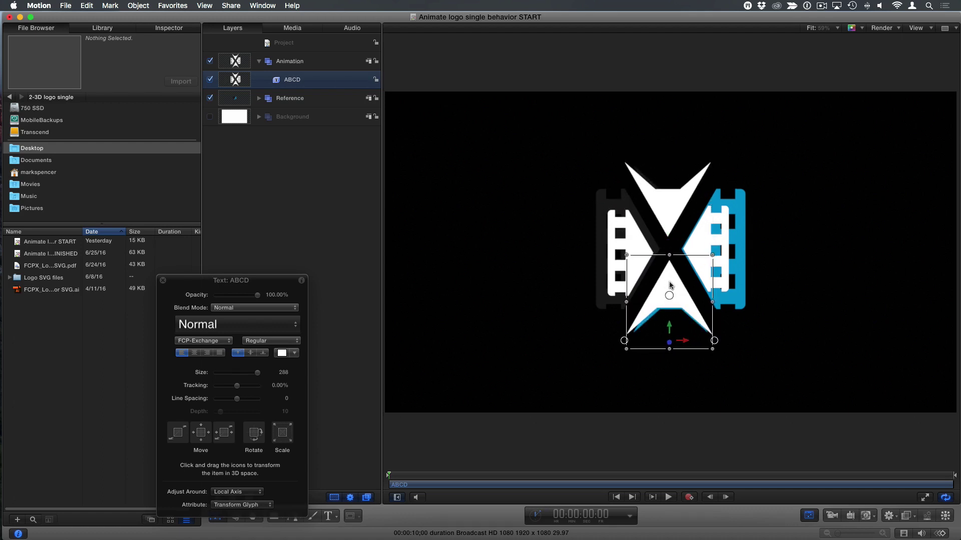
click(210, 98)
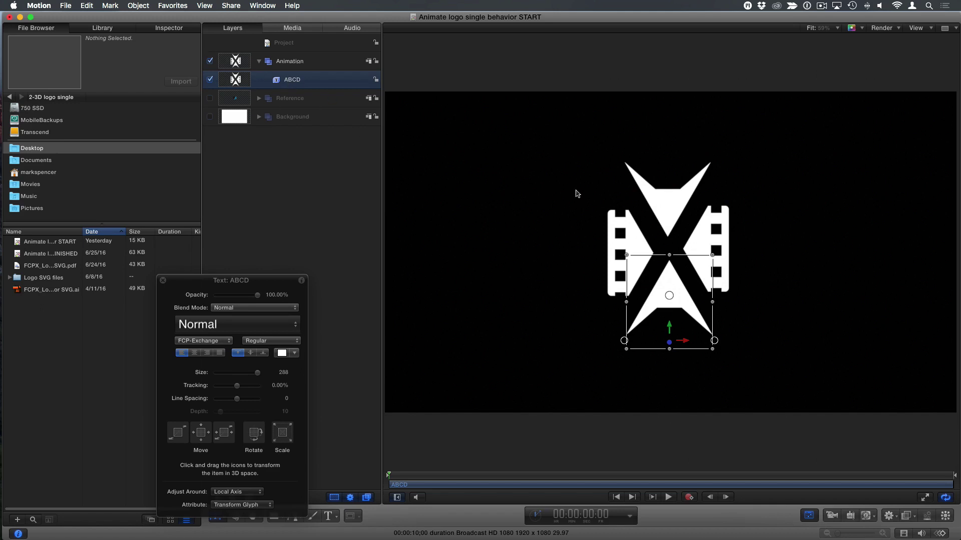
Step: Fine-tune the top X piece's position, then reselect the ABCD text layer
click(665, 200)
click(679, 211)
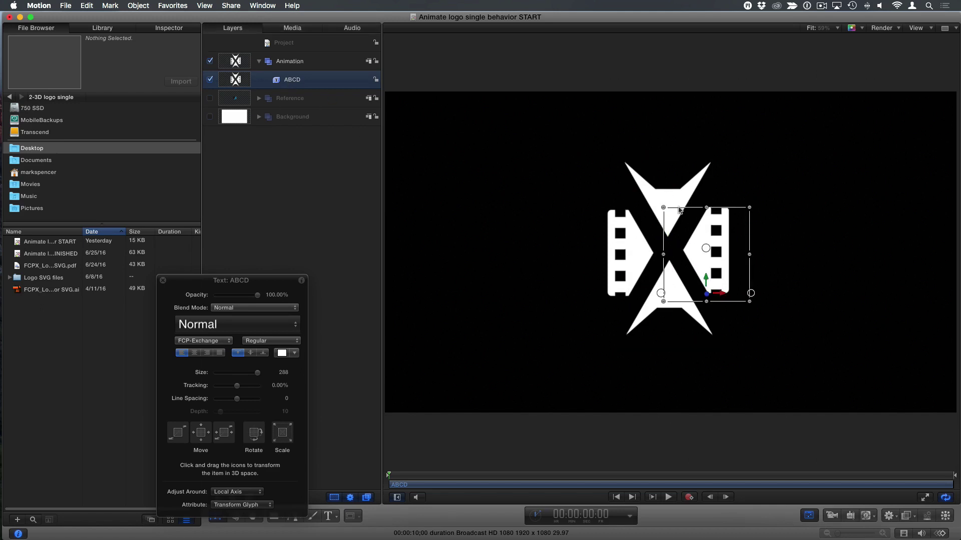
click(648, 194)
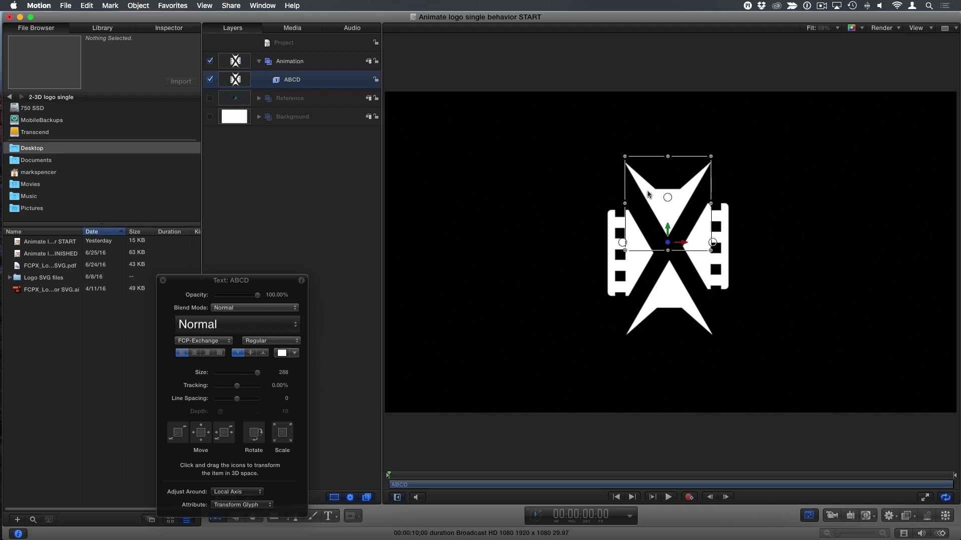
click(668, 208)
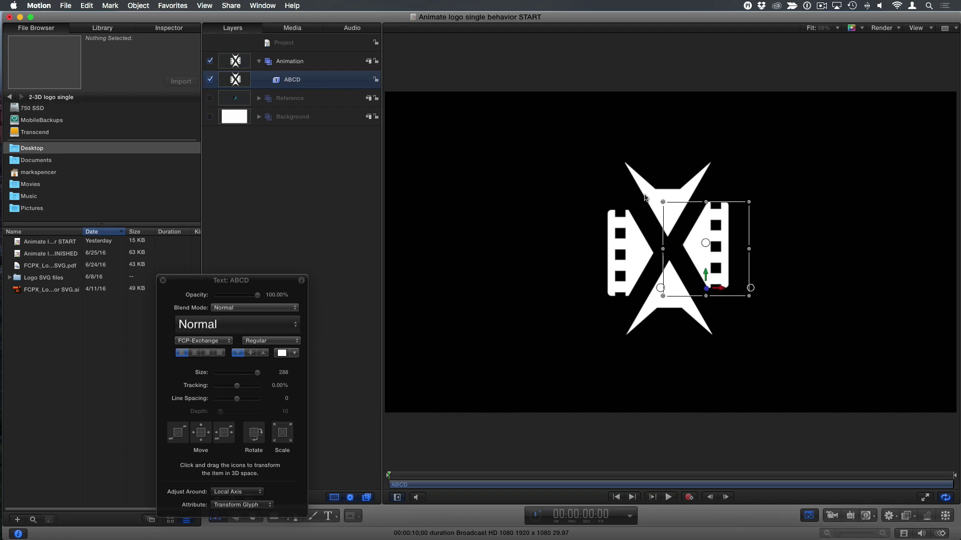
click(645, 197)
drag(687, 195, 687, 195)
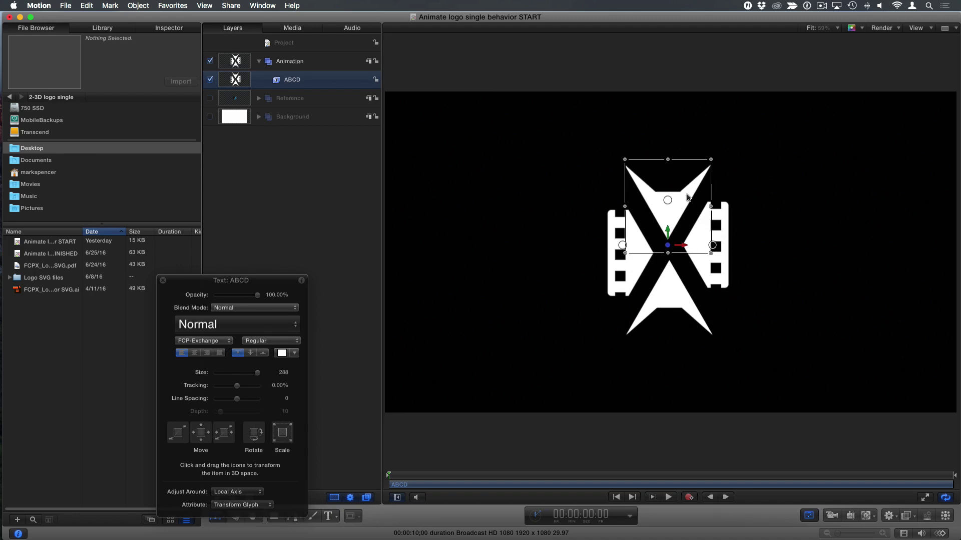
click(315, 198)
click(313, 86)
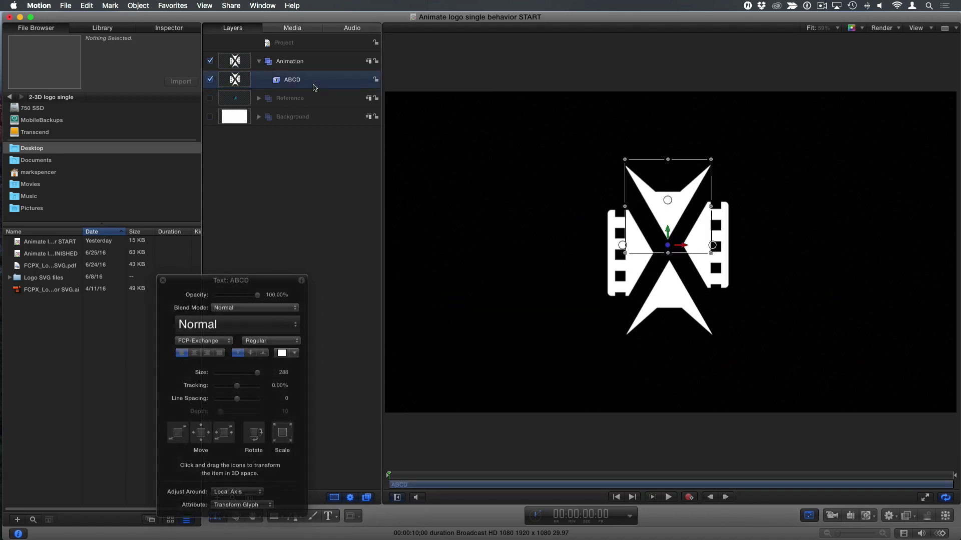
Step: Make the ABCD text 3D with depth 52 and apply the Stone > Quartz material
click(161, 32)
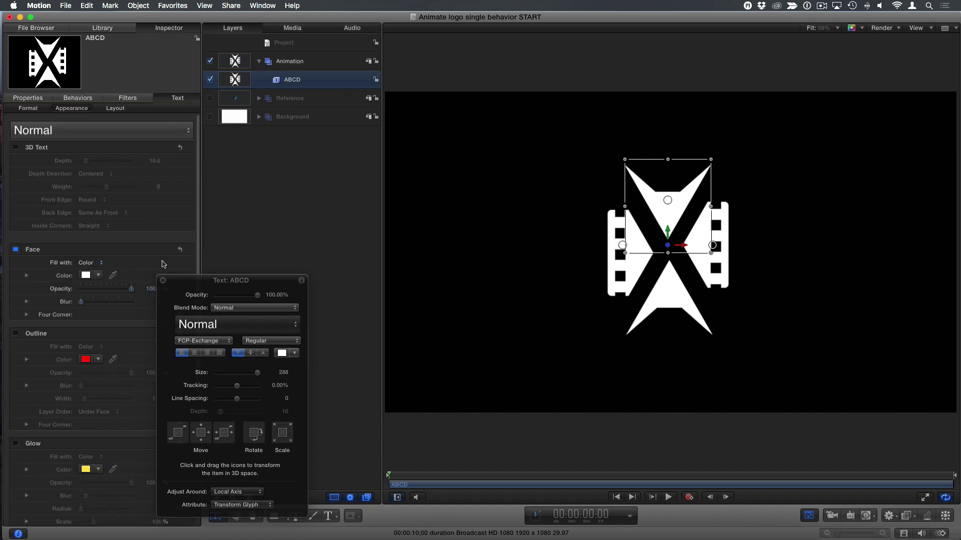
drag(184, 288, 295, 259)
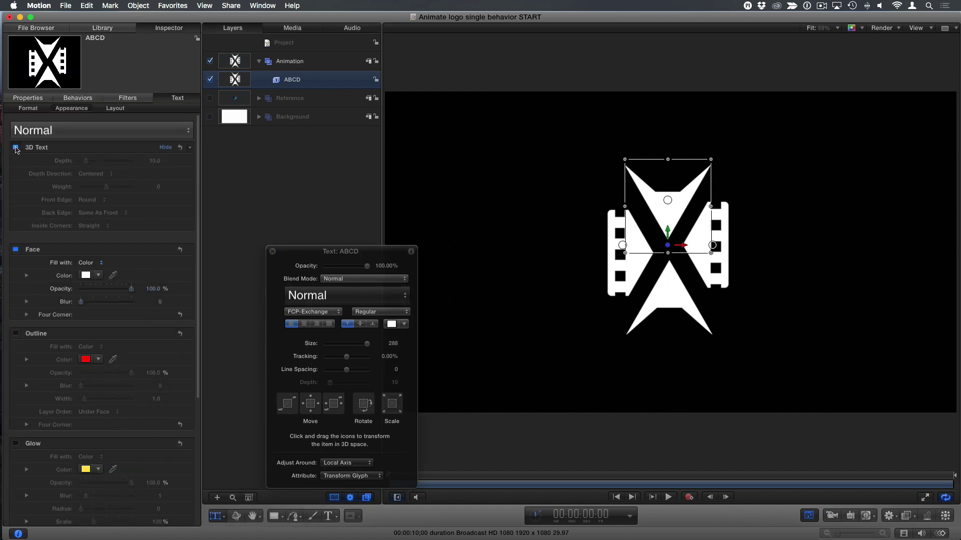
click(16, 148)
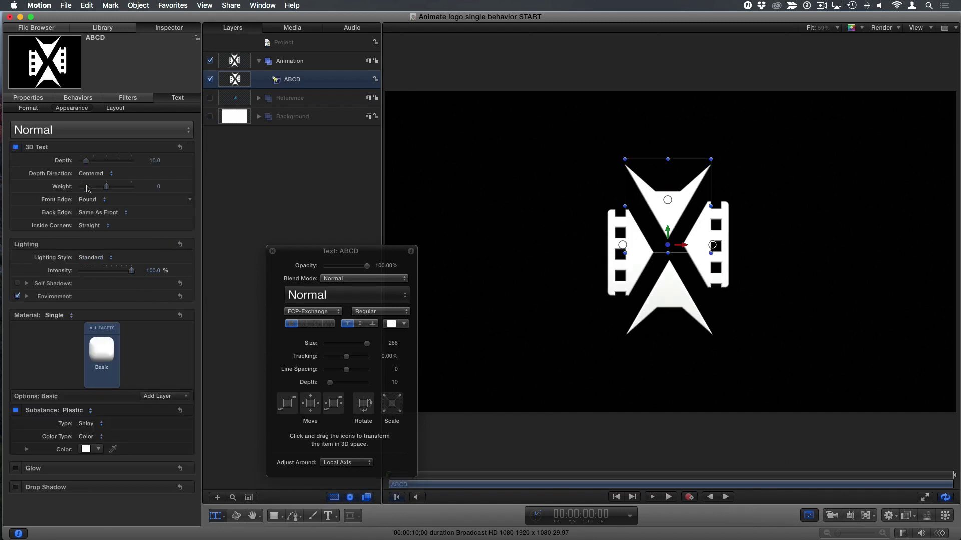
drag(86, 161, 115, 161)
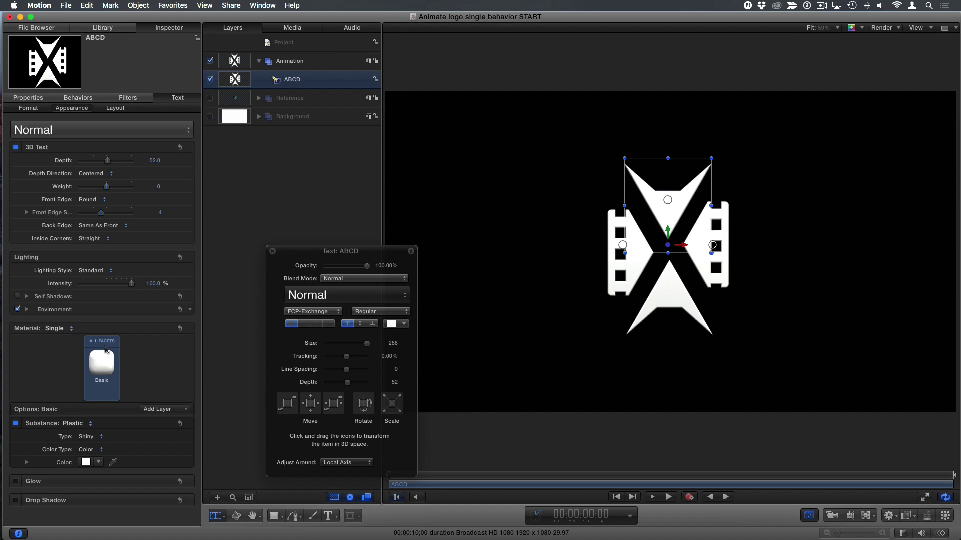
click(100, 363)
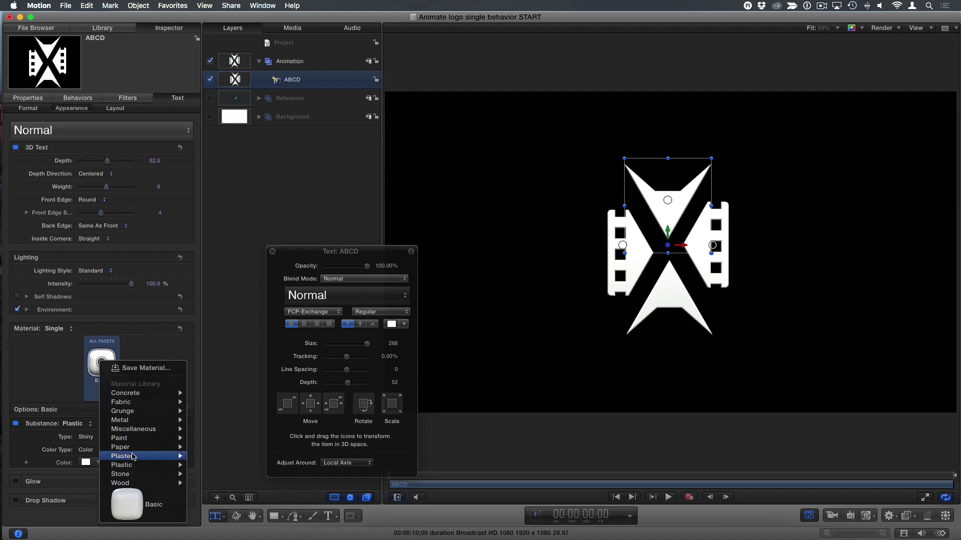
mouse_move(133, 476)
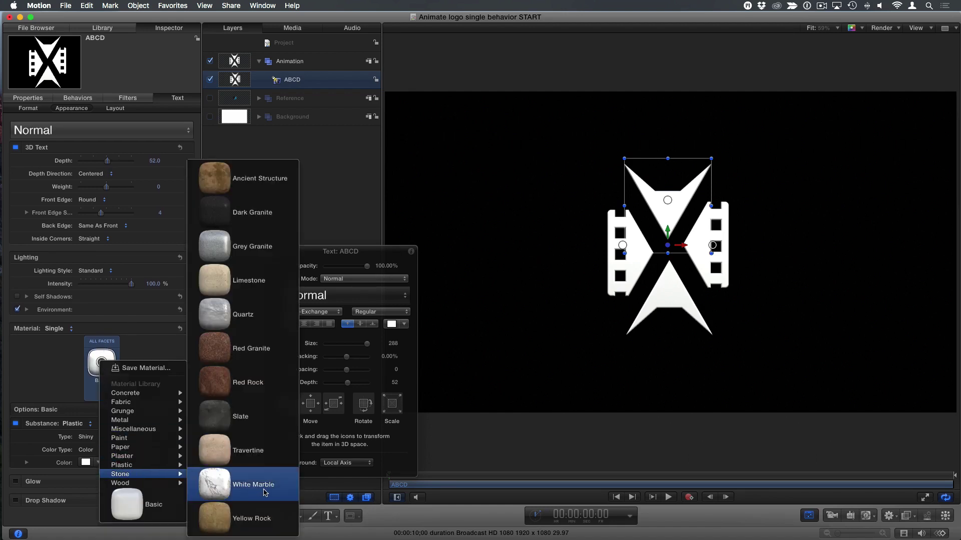
click(245, 325)
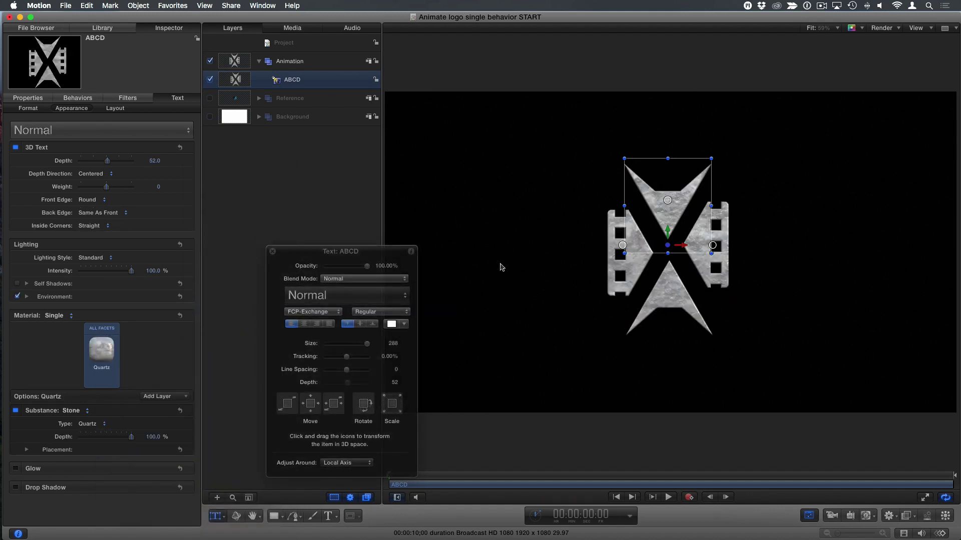
click(832, 517)
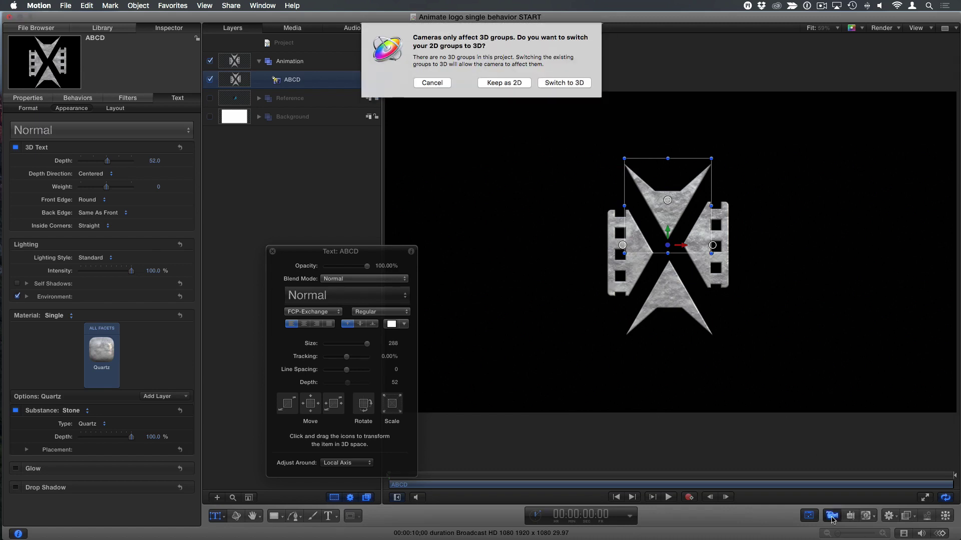
Step: Add a camera keeping existing groups 2D, make the Animation group 3D, and reset to the front view
click(513, 84)
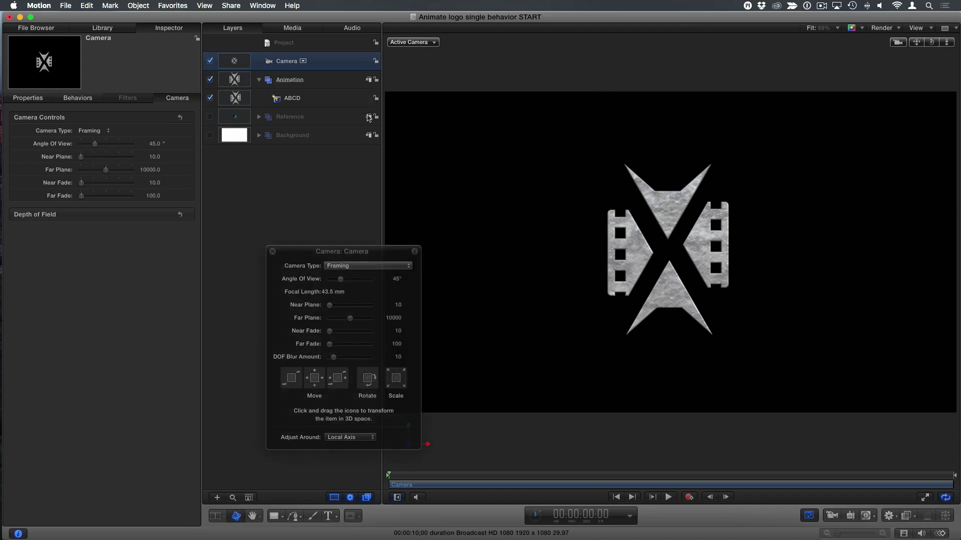
click(368, 80)
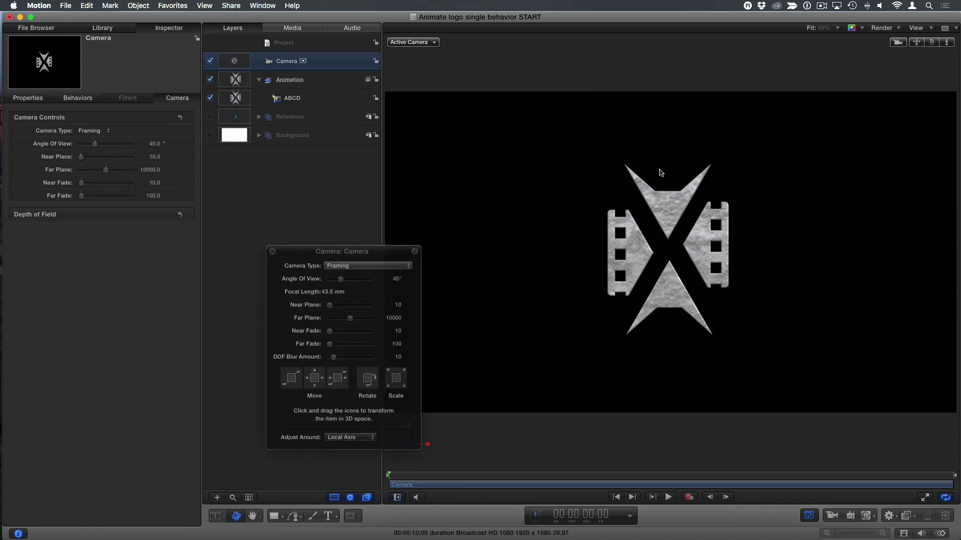
click(210, 136)
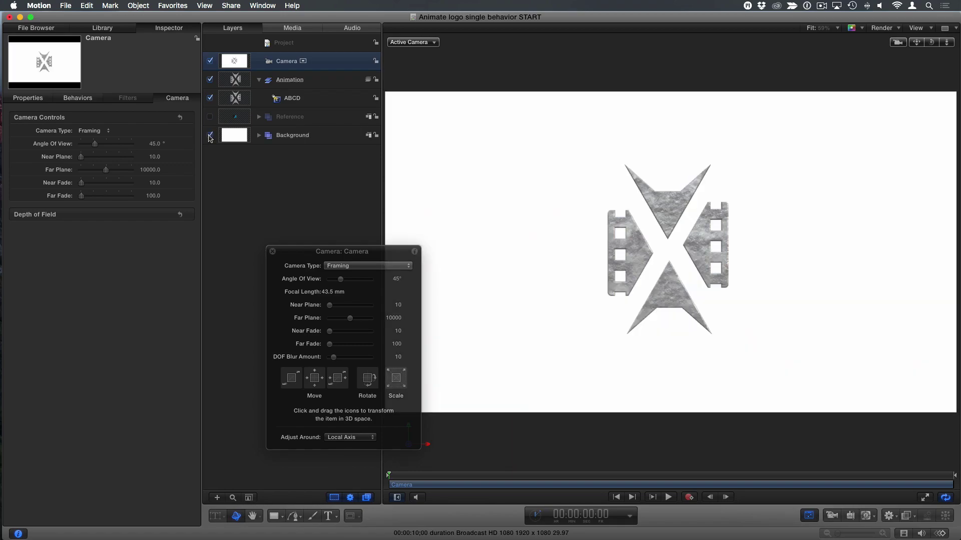
drag(931, 43, 478, 158)
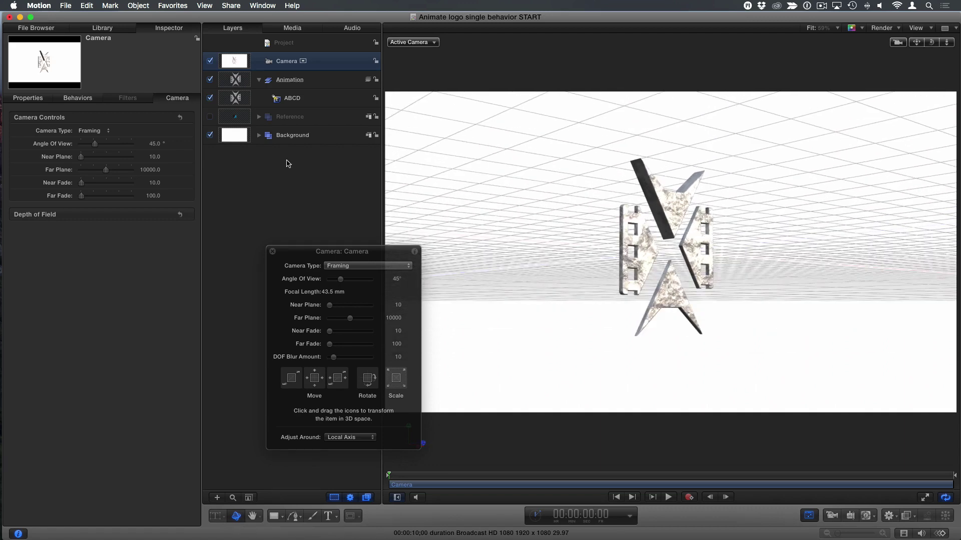
click(210, 135)
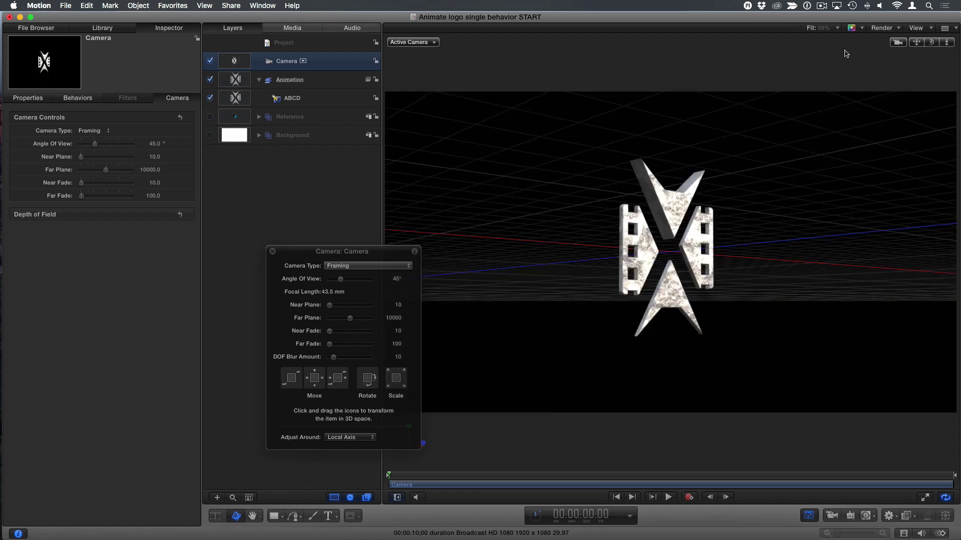
double_click(932, 44)
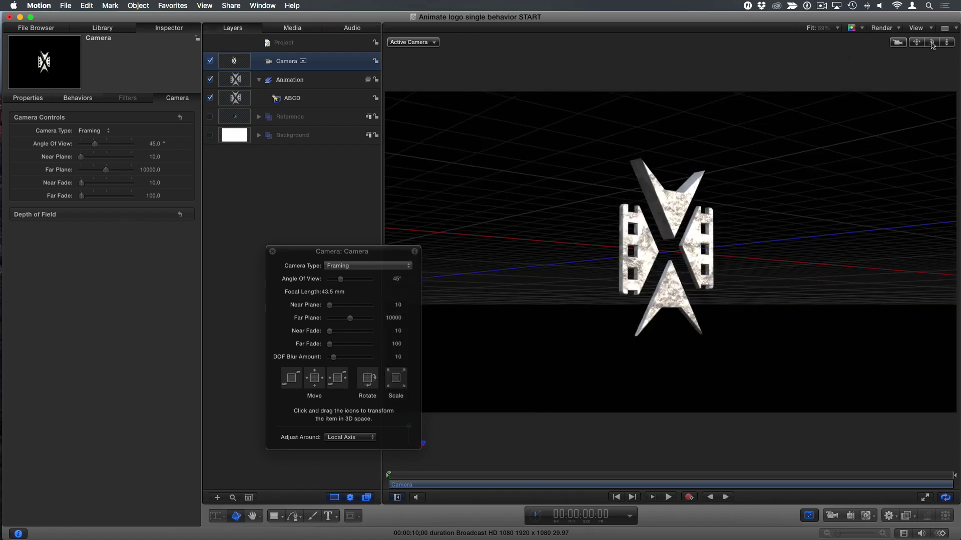
Step: Deepen the ABCD text's extrusion and orbit the camera to reveal the logo's 3D depth
click(291, 99)
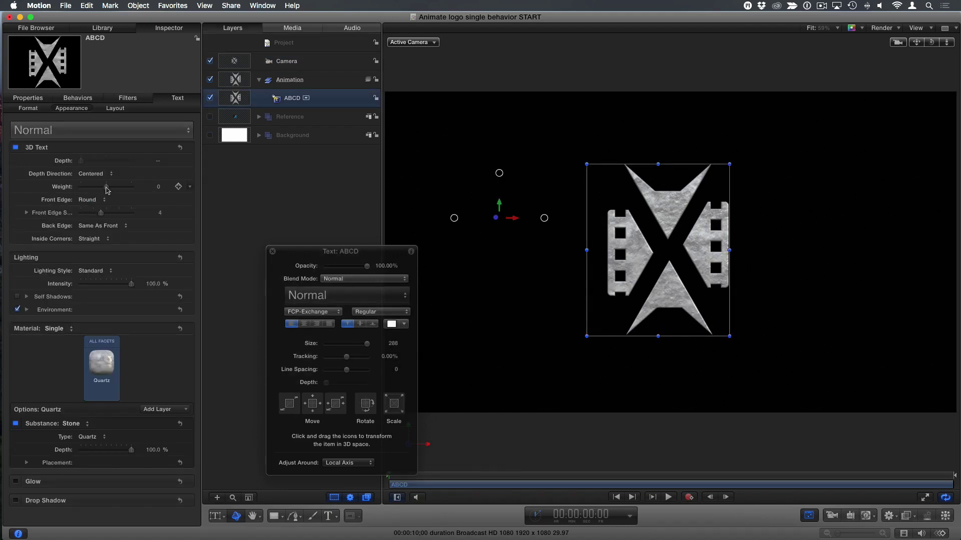
drag(156, 164, 156, 160)
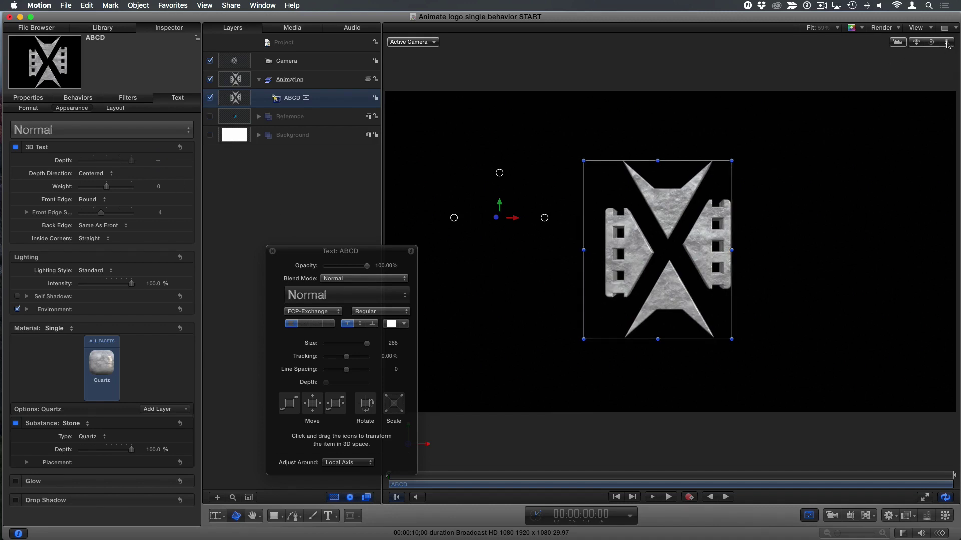
mouse_move(931, 43)
mouse_down()
mouse_move(895, 45)
mouse_move(925, 47)
mouse_up()
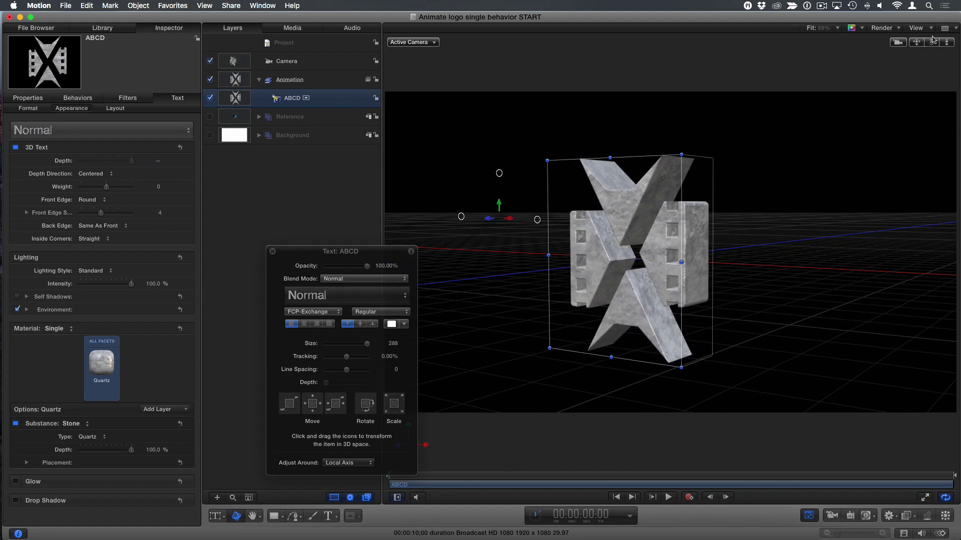
mouse_move(933, 41)
mouse_down()
mouse_move(953, 43)
mouse_move(932, 43)
mouse_up()
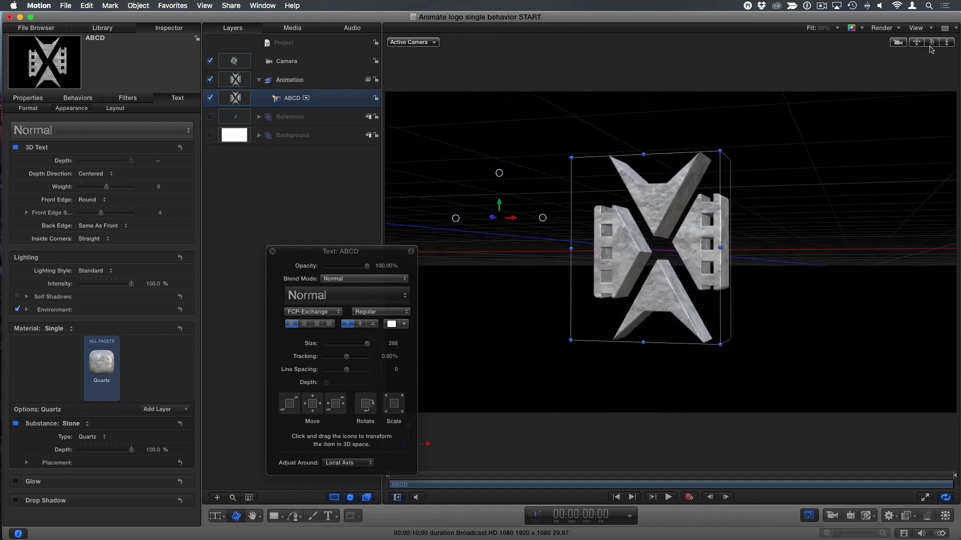
double_click(932, 43)
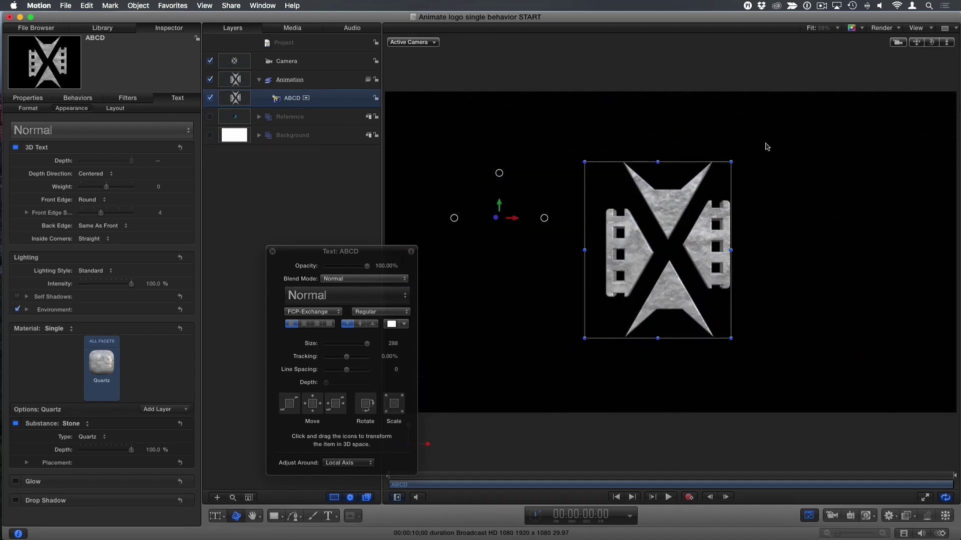
mouse_move(918, 44)
mouse_down()
mouse_move(918, 26)
mouse_move(934, 43)
mouse_move(918, 62)
mouse_move(948, 46)
mouse_move(933, 46)
mouse_up()
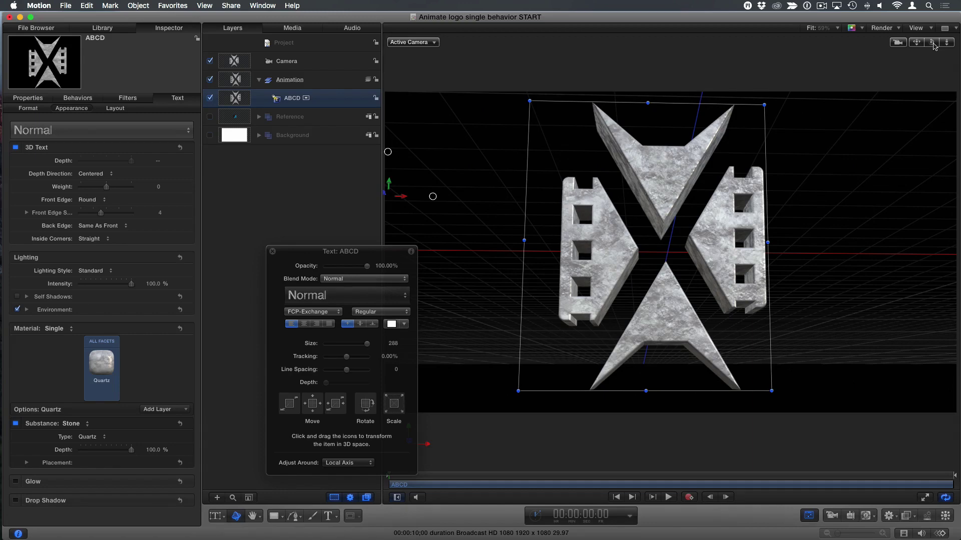
drag(931, 43, 934, 45)
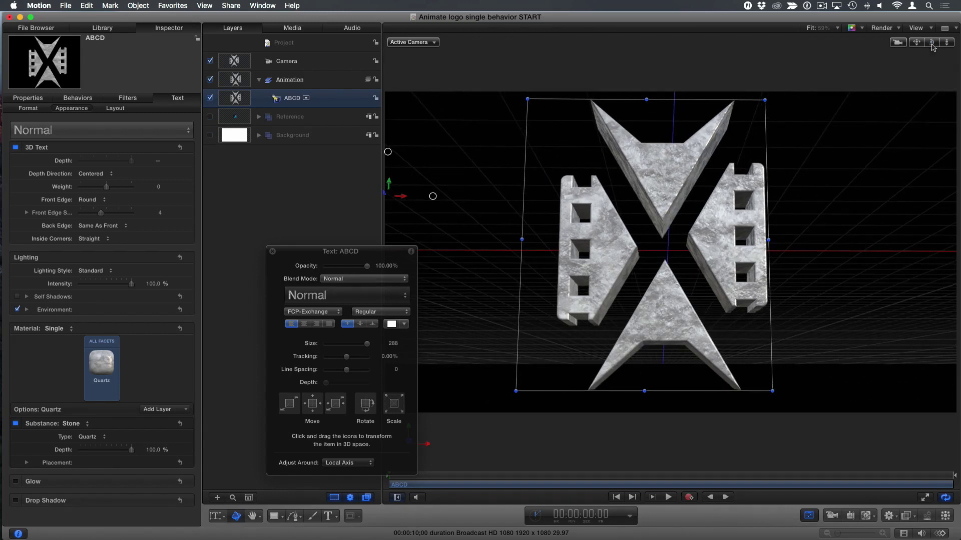
drag(300, 258, 188, 221)
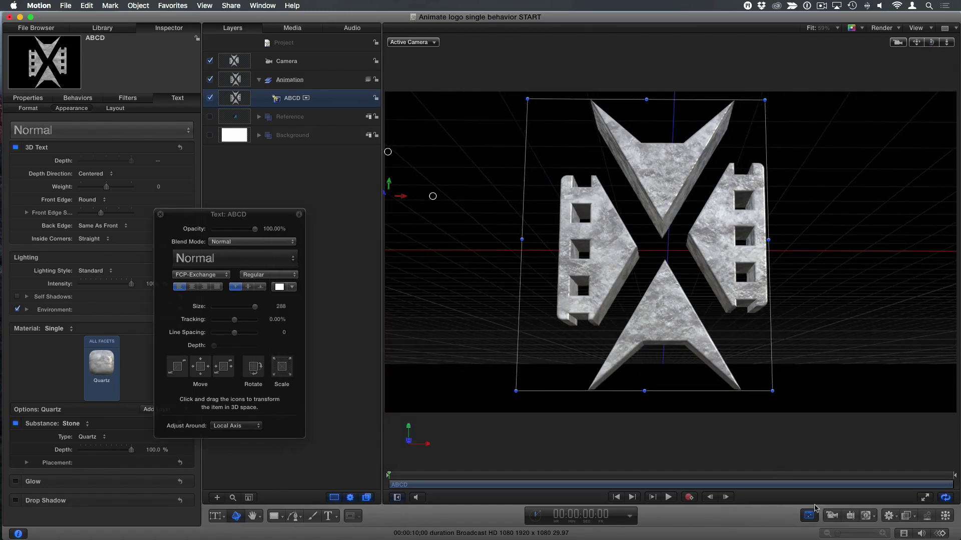
Step: Apply the Text-Basic Rotate In behavior to the logo, preview it from the start, then delete it
click(888, 516)
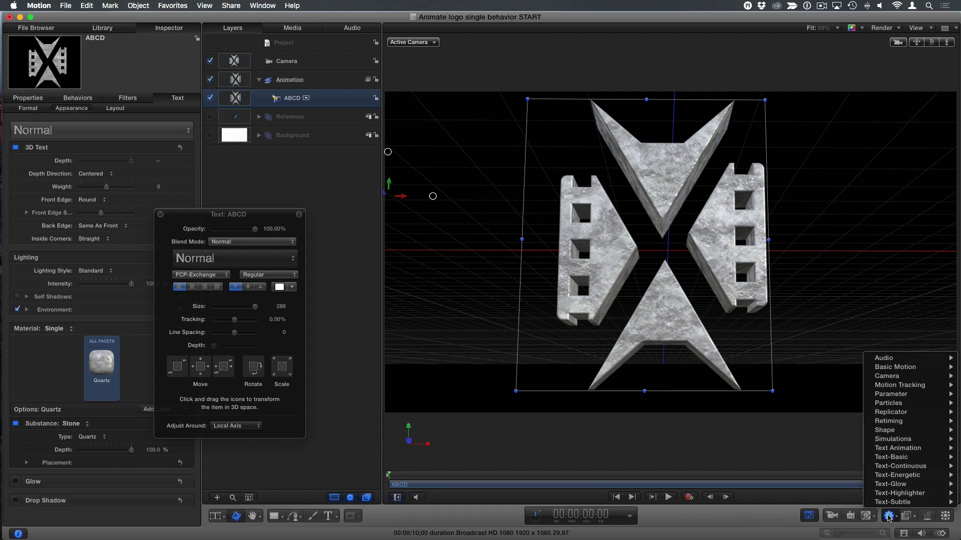
mouse_move(903, 465)
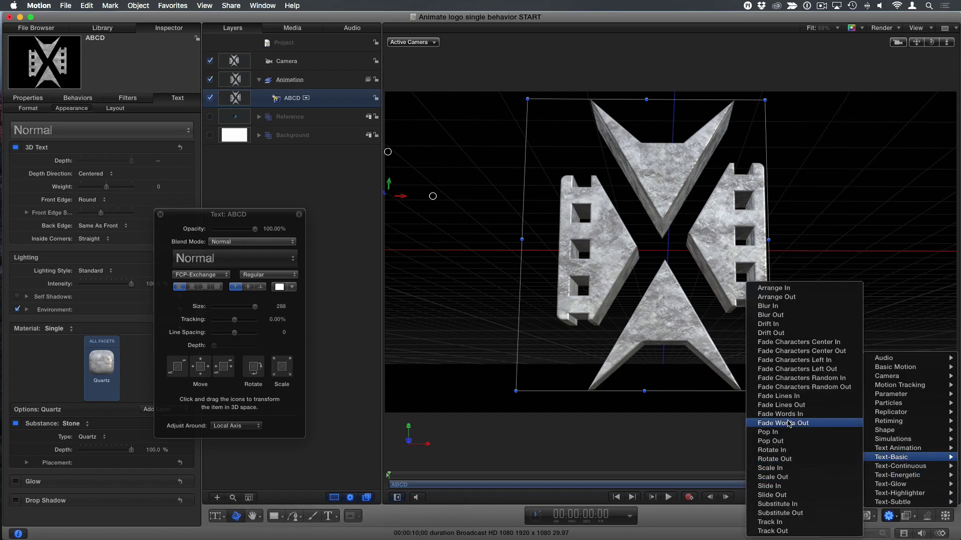
click(787, 451)
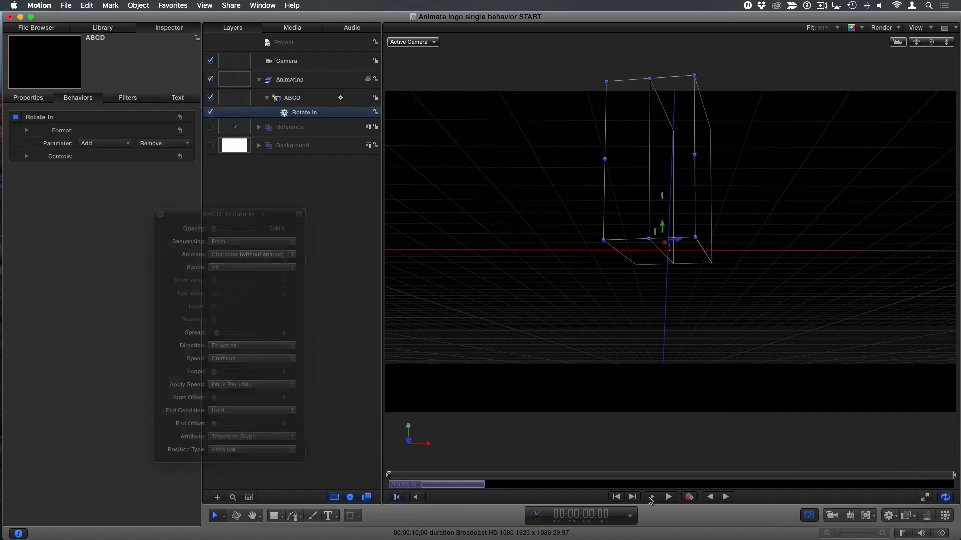
click(669, 498)
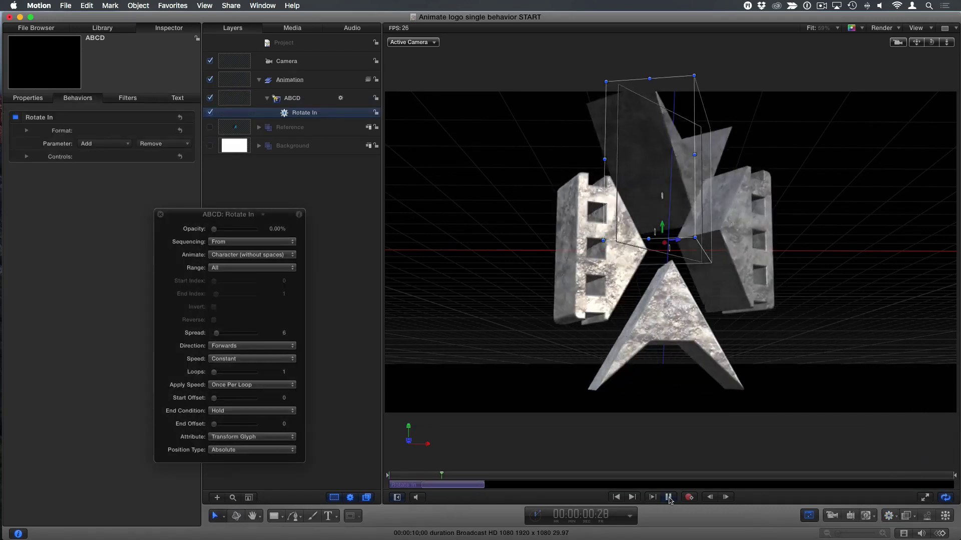
click(668, 498)
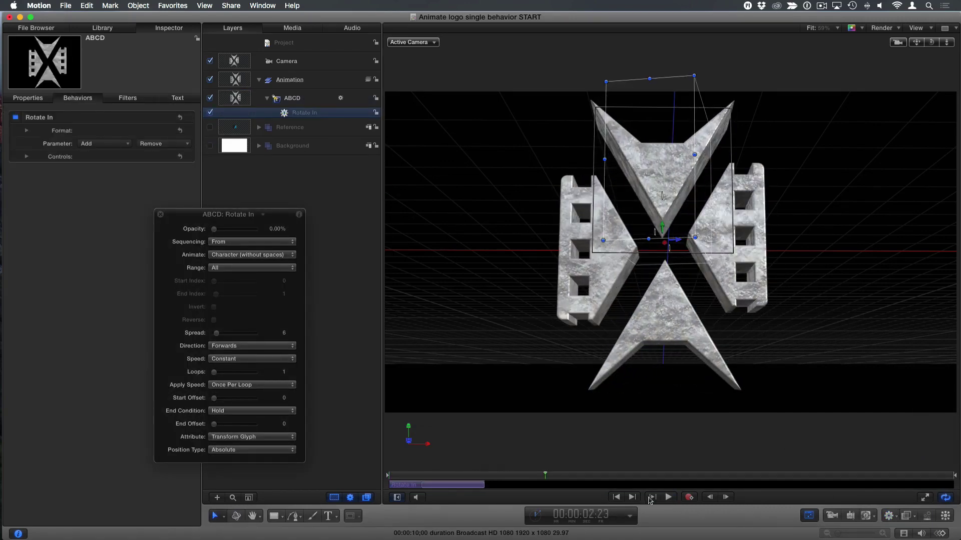
click(615, 497)
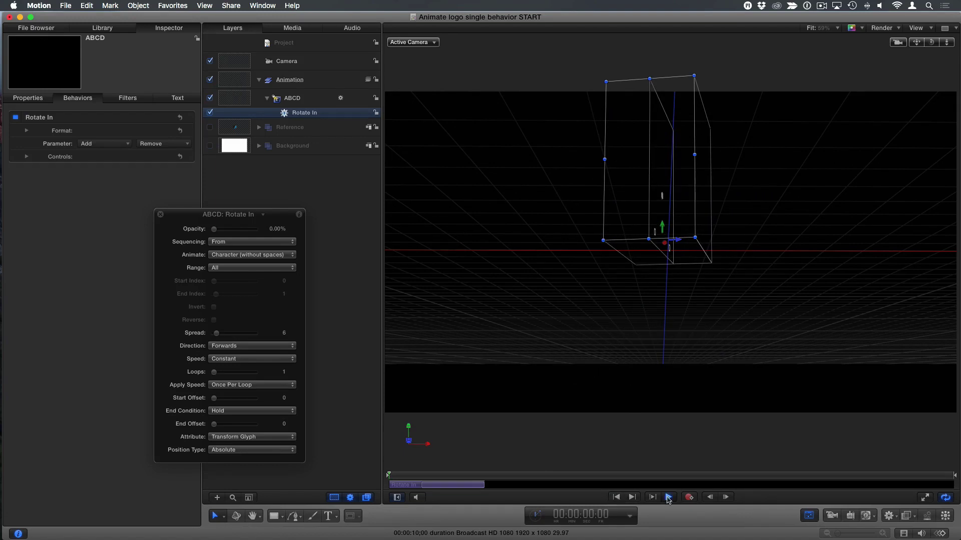
click(669, 498)
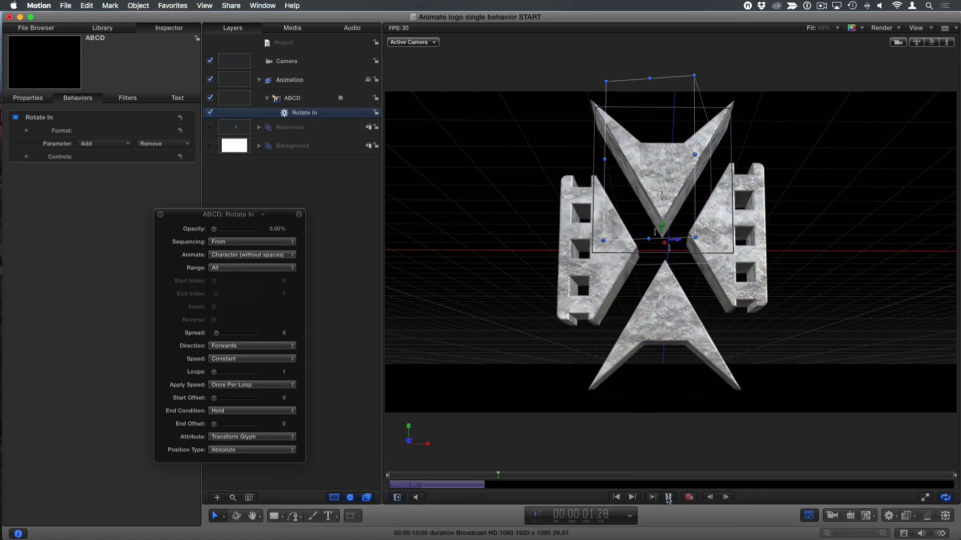
click(668, 498)
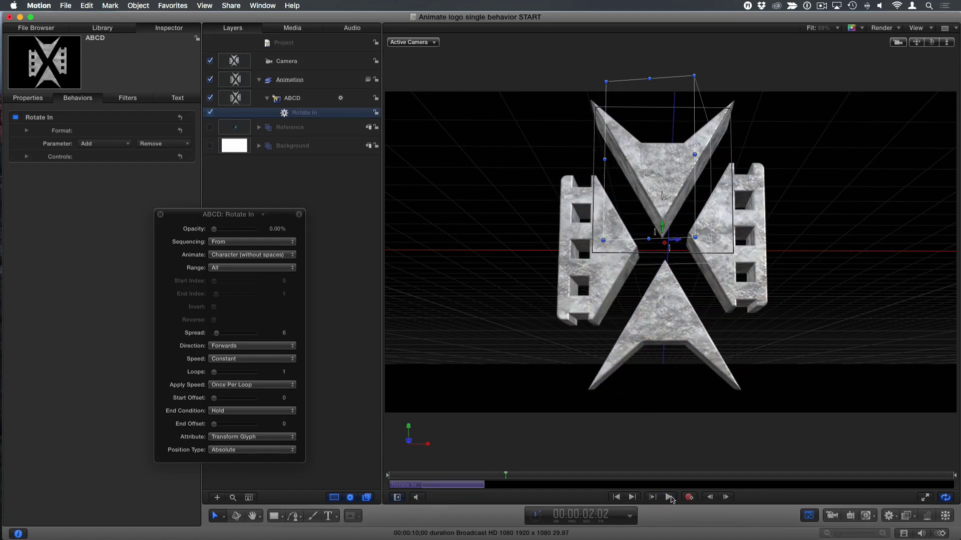
key(Delete)
Step: Apply the Text-Energetic Hop In behavior and play it from the start to preview
click(890, 517)
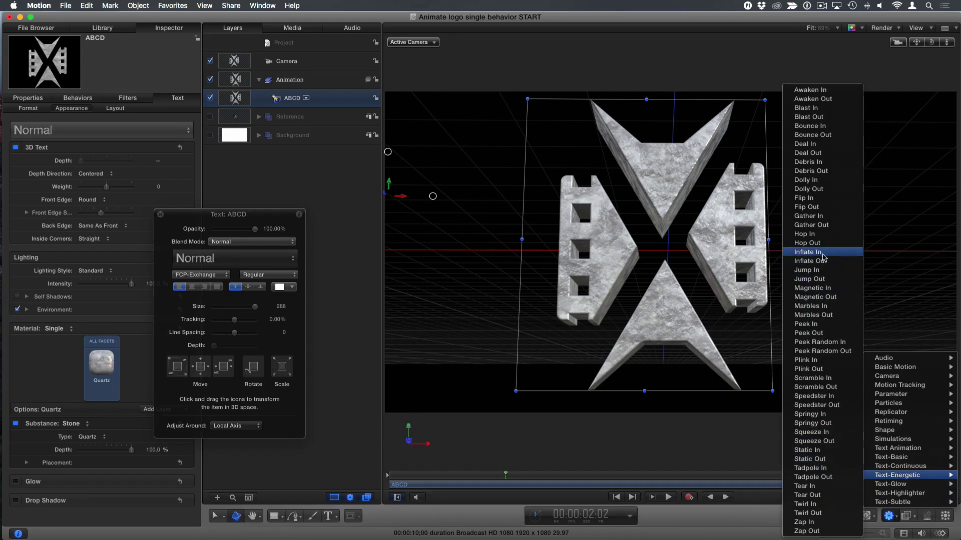
click(804, 234)
click(615, 497)
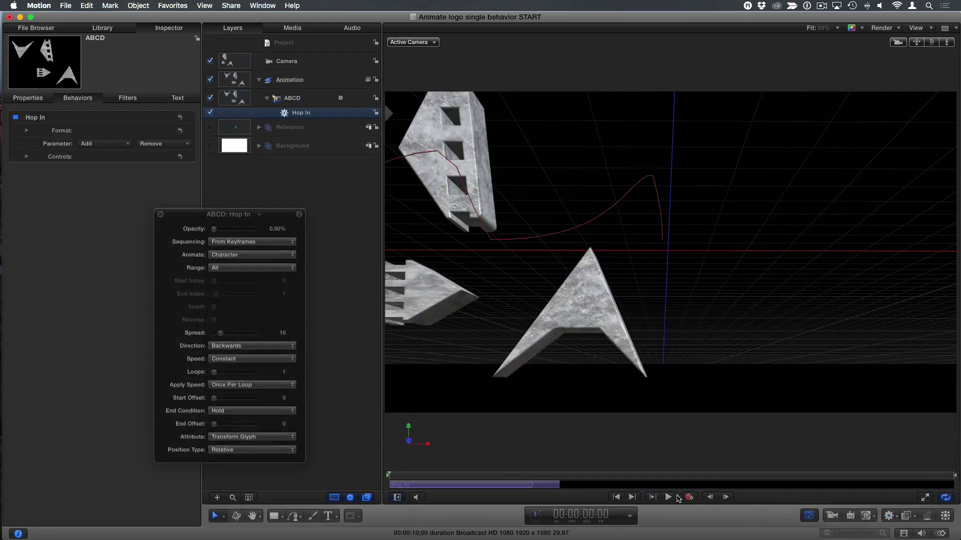
click(668, 497)
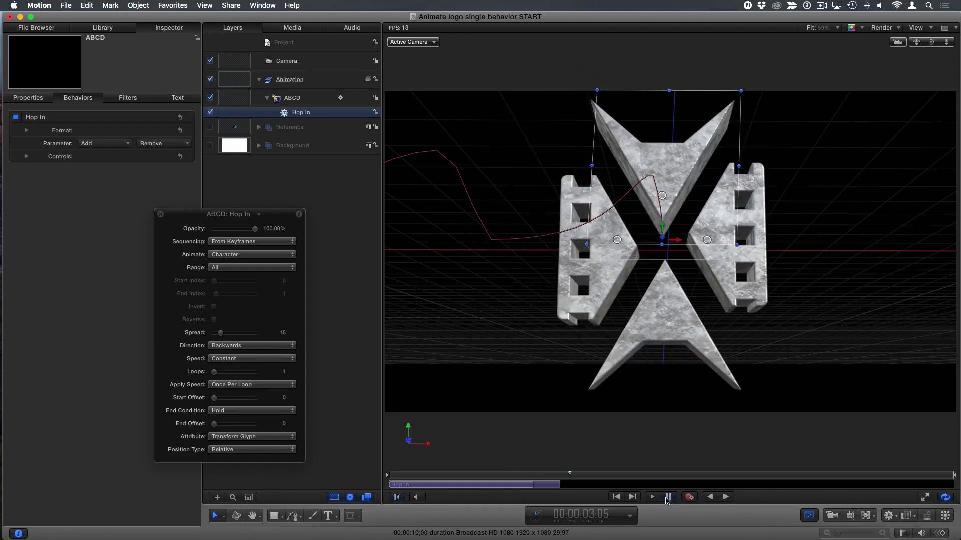
click(668, 497)
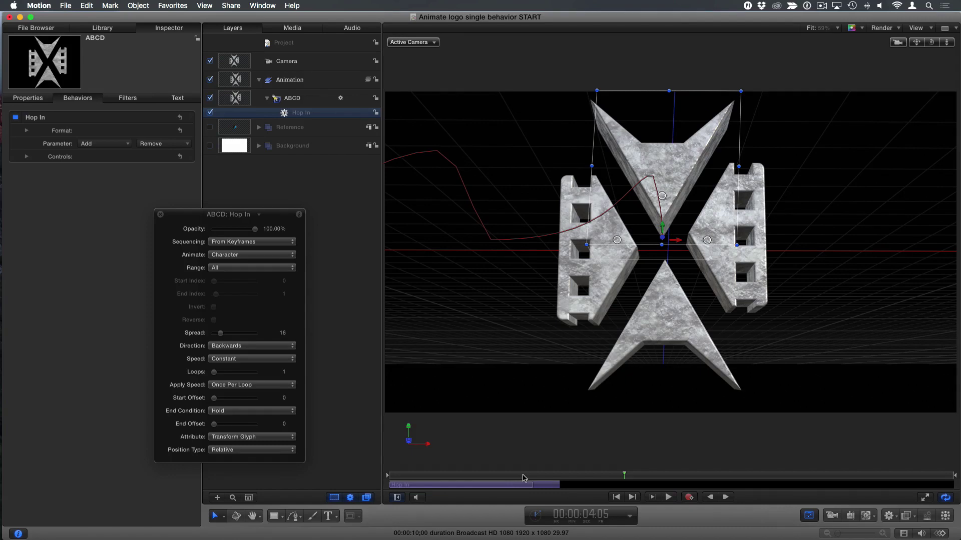
Step: Replace Hop In with a Sequence Text behavior on ABCD, trimmed to end around one second
key(Delete)
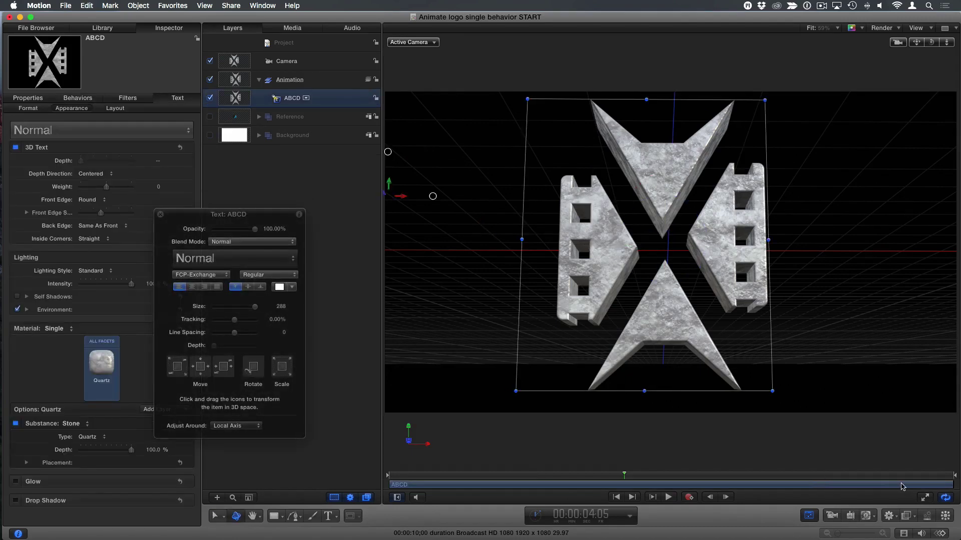
click(891, 519)
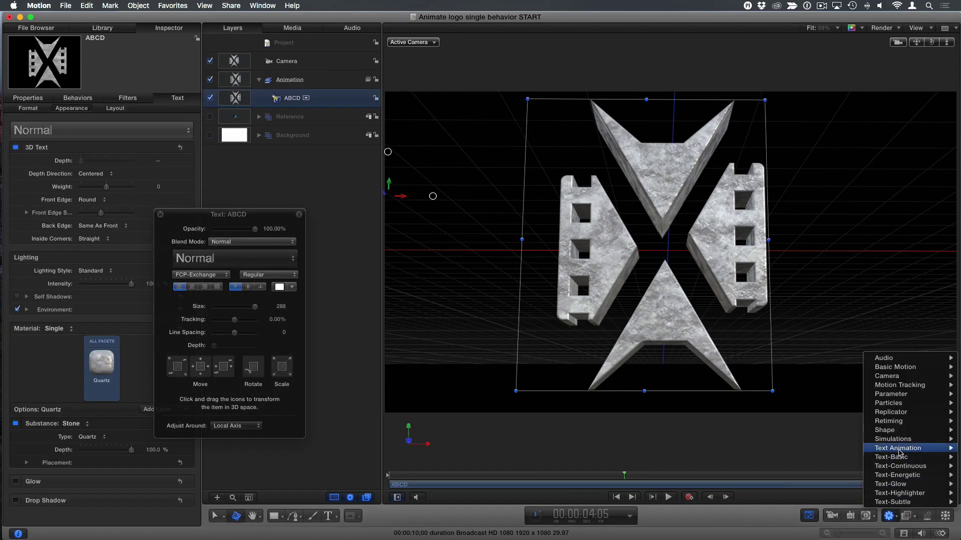
mouse_move(901, 449)
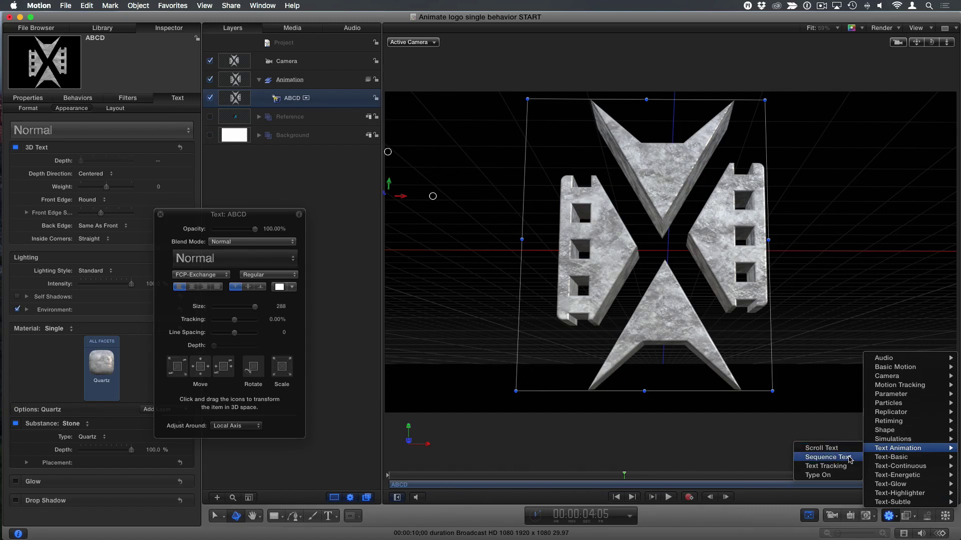
click(826, 457)
drag(454, 476, 470, 476)
key(o)
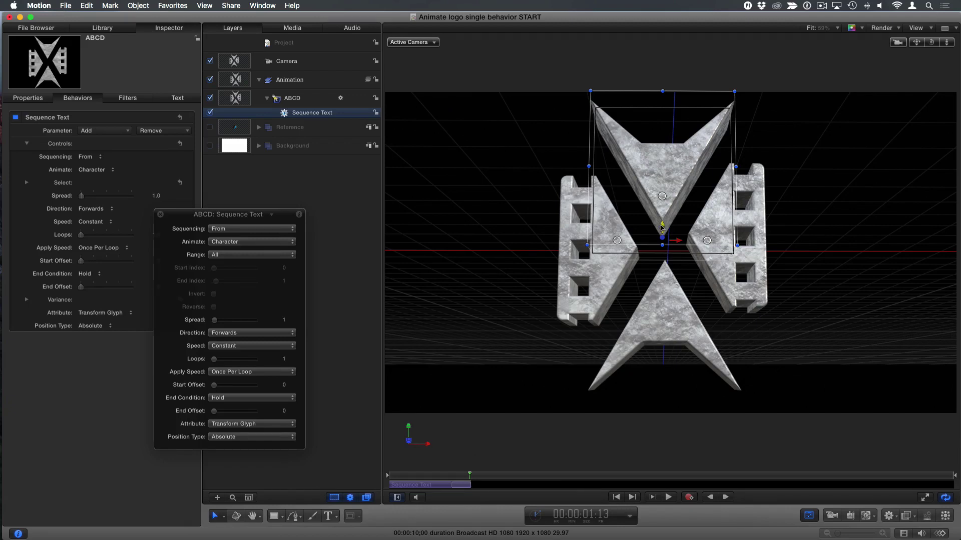
Step: Add an upward Y Position offset to Sequence Text and preview the animation
drag(662, 228, 665, 76)
mouse_move(666, 75)
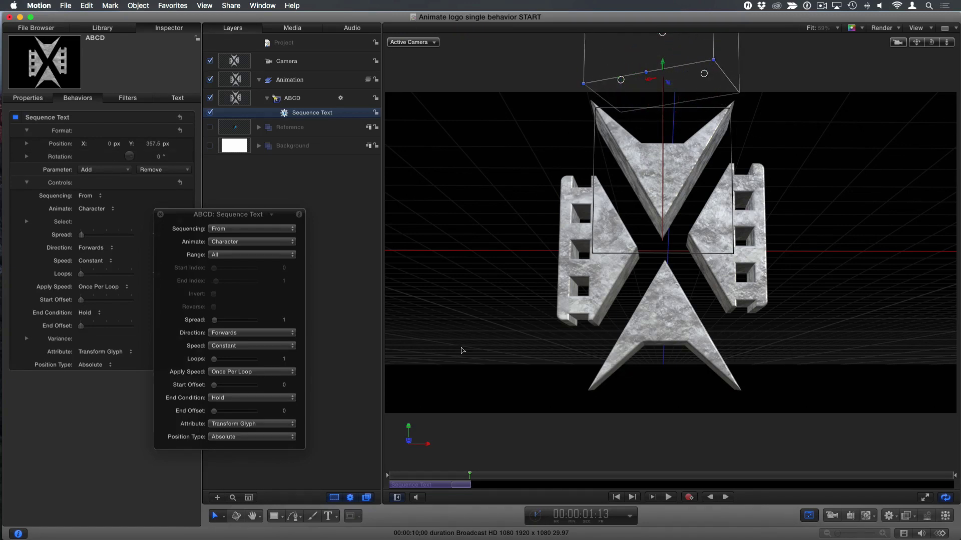
drag(421, 475, 383, 479)
key(space)
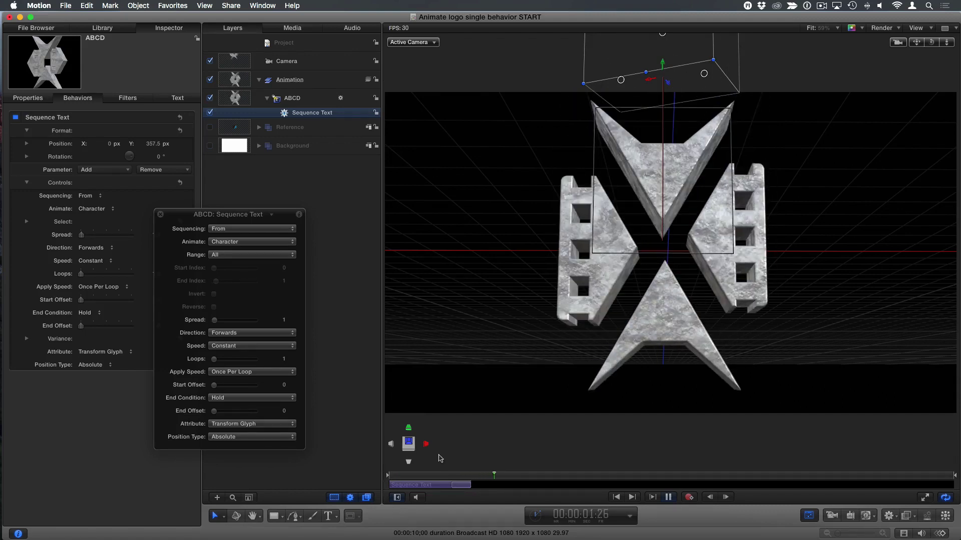
key(space)
Step: Raise the start offset to Y 405.4 px and set Spread to 9
drag(663, 63, 662, 43)
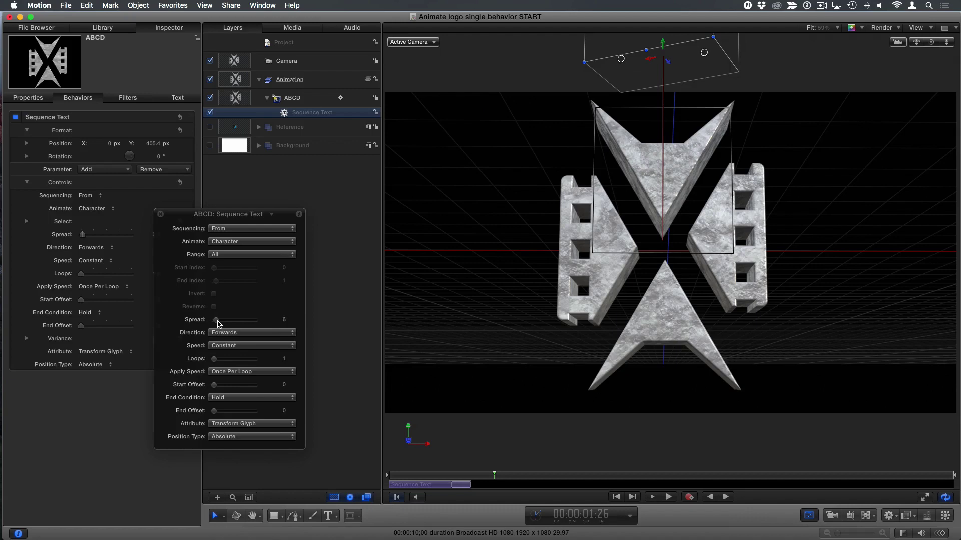
drag(219, 324, 220, 322)
drag(181, 216, 272, 198)
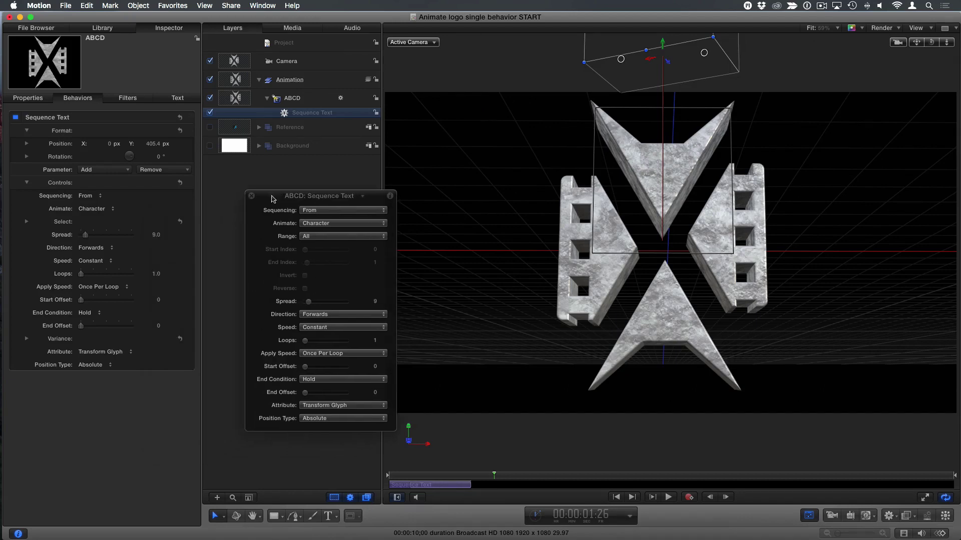
Step: Raise the characters' start position above the canvas to Y 711.3 px
click(27, 340)
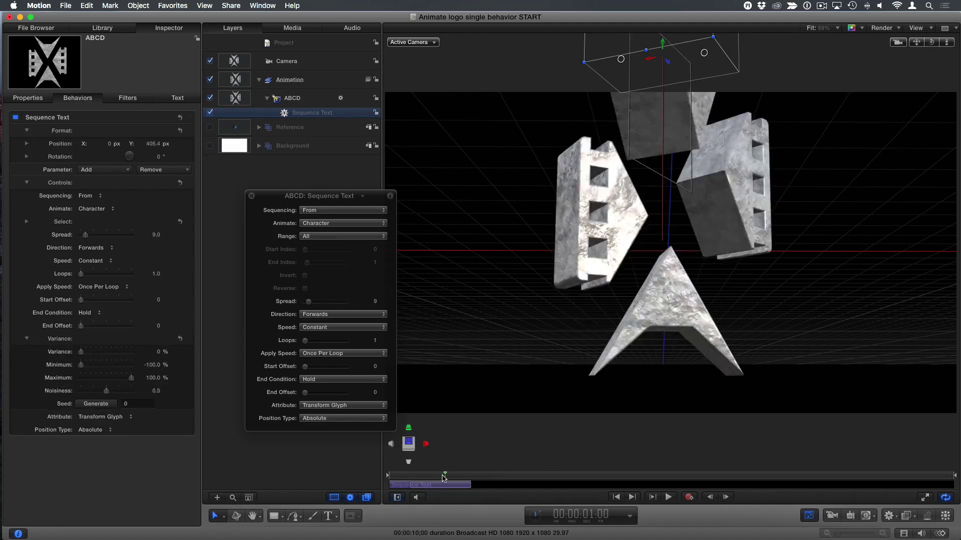
drag(445, 475, 494, 477)
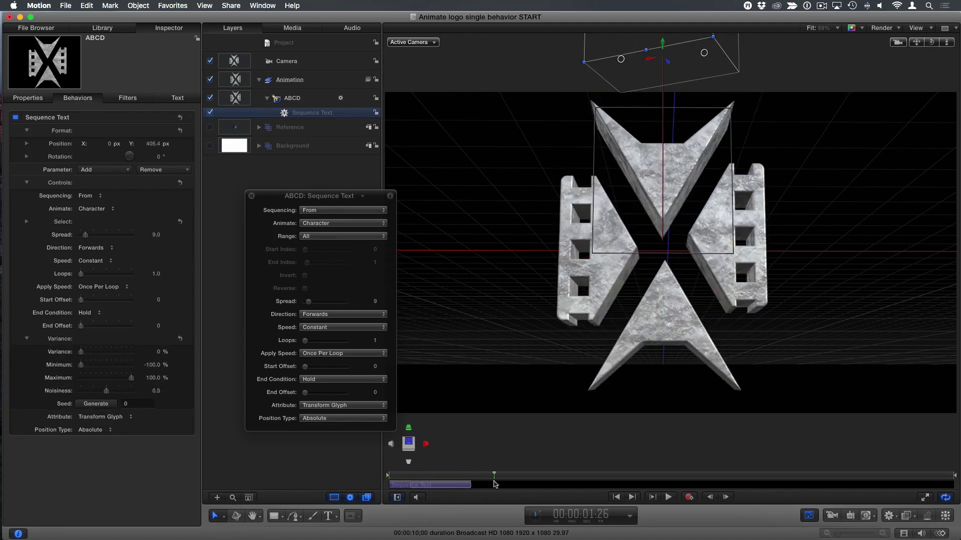
drag(733, 323, 711, 321)
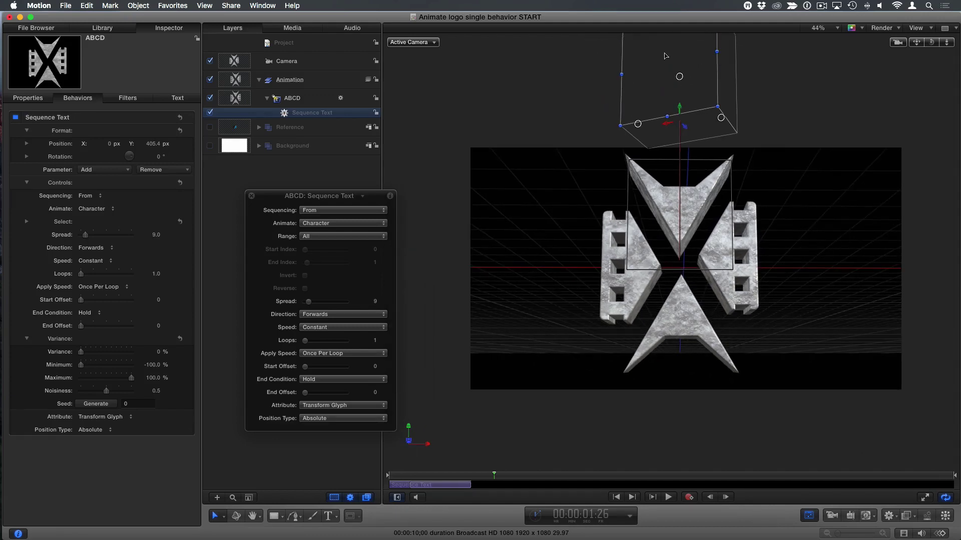
drag(415, 478, 383, 477)
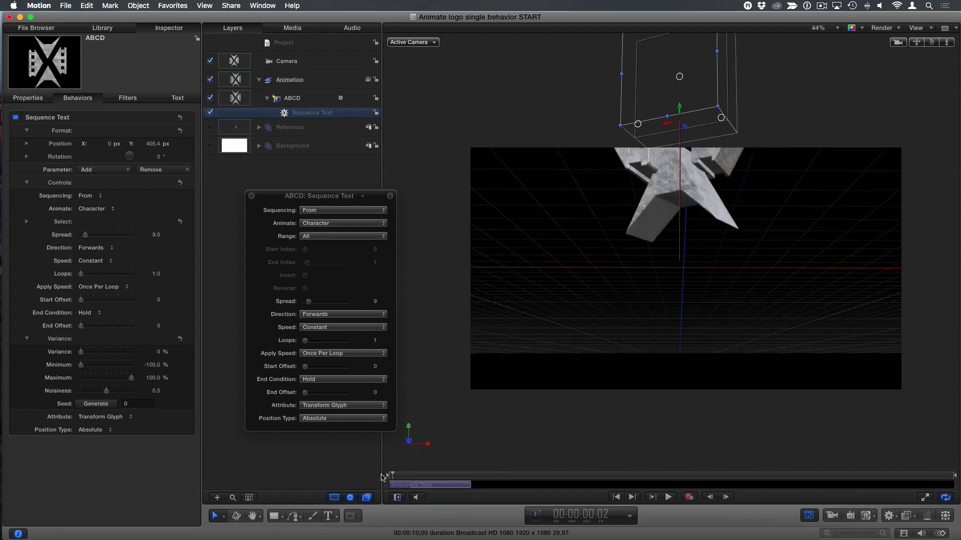
drag(678, 109, 675, 32)
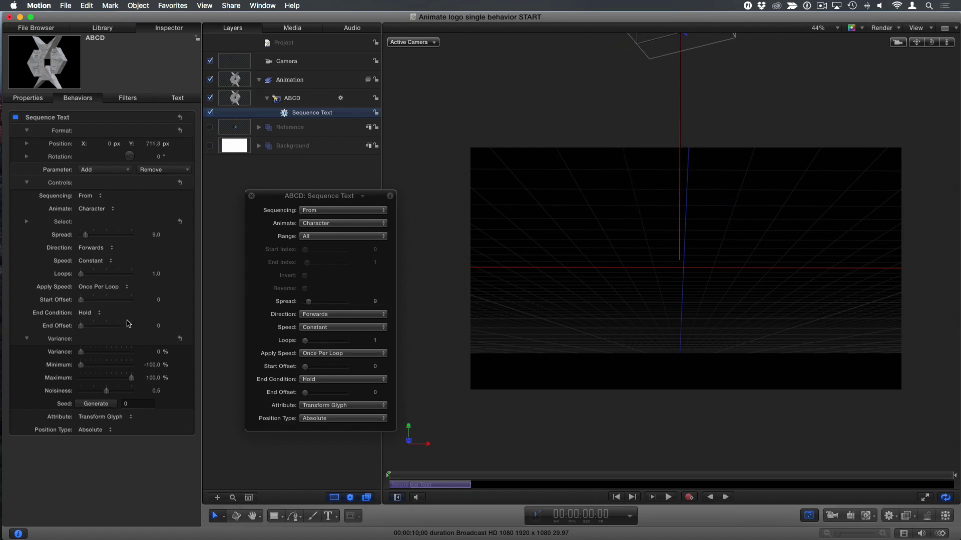
Step: Set Variance to 36.17% and generate new random seeds to scatter the pieces
mouse_move(84, 357)
mouse_down()
mouse_move(106, 356)
mouse_move(103, 371)
mouse_move(100, 355)
mouse_up()
click(96, 405)
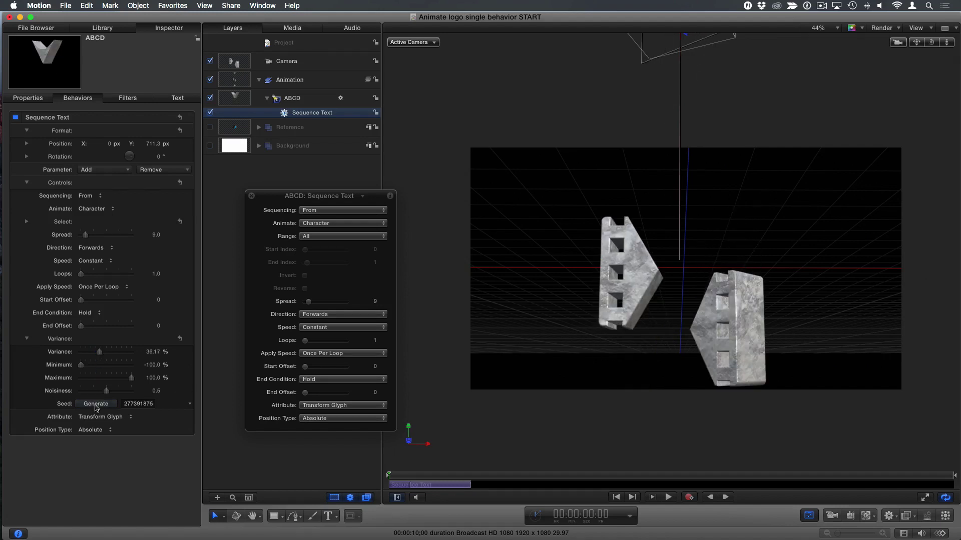
click(96, 404)
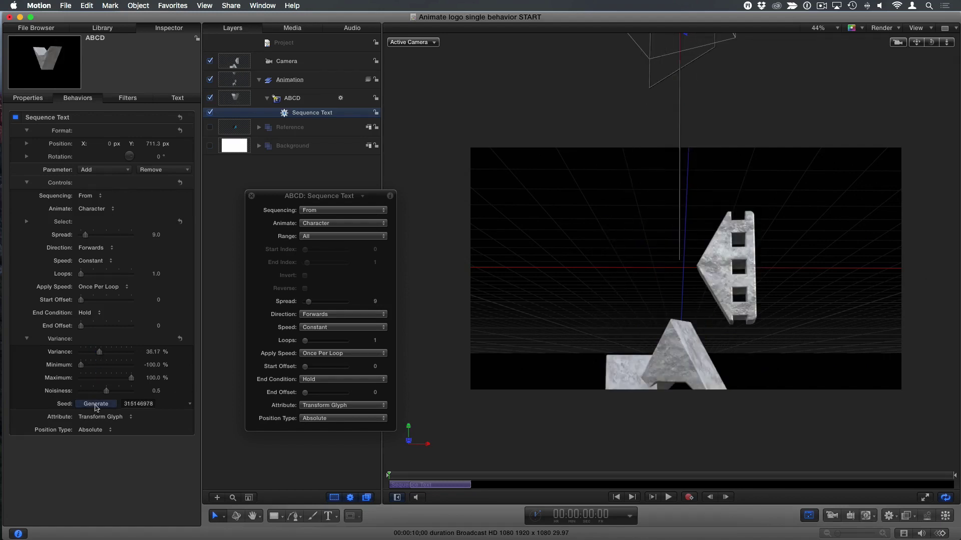
click(95, 404)
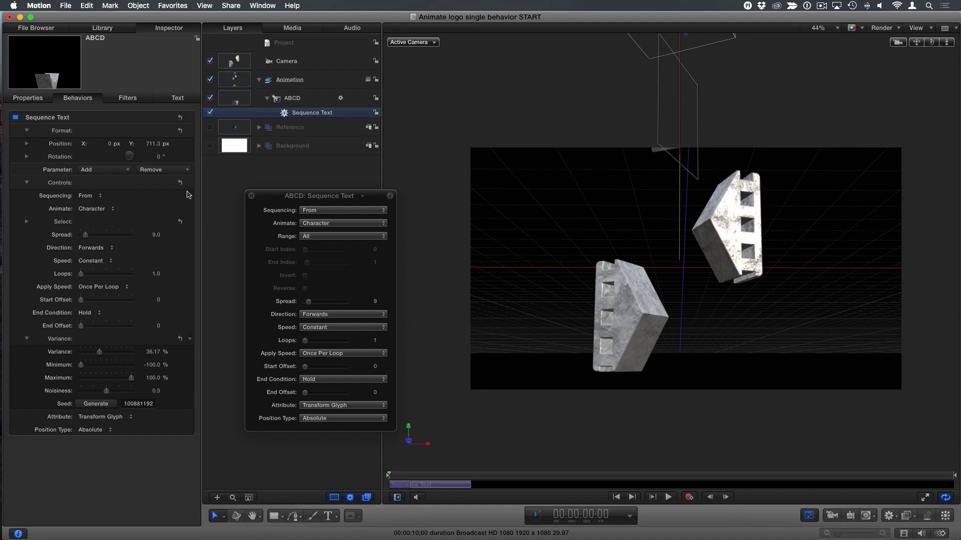
click(104, 173)
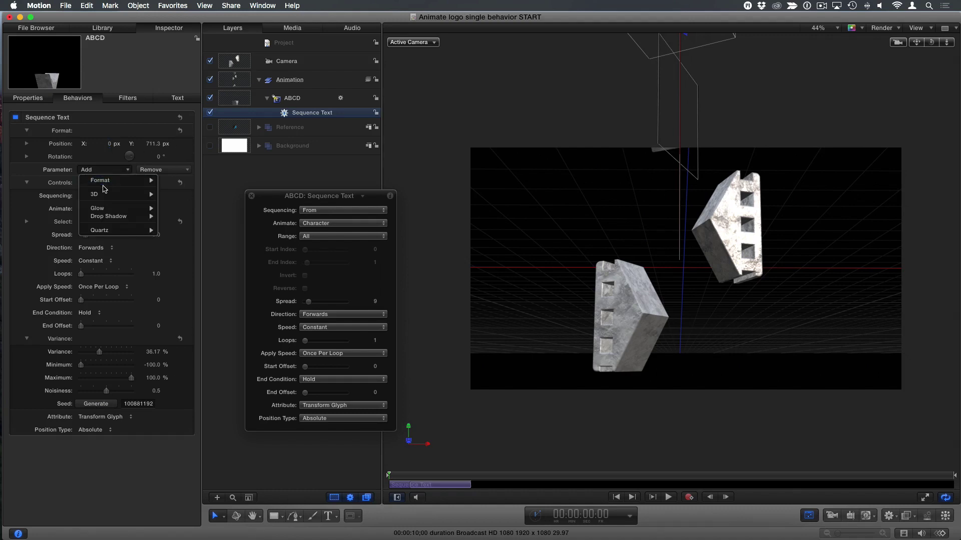
Step: Add Opacity at 0% to Sequence Text and preview the pieces fading in
mouse_move(108, 181)
click(180, 188)
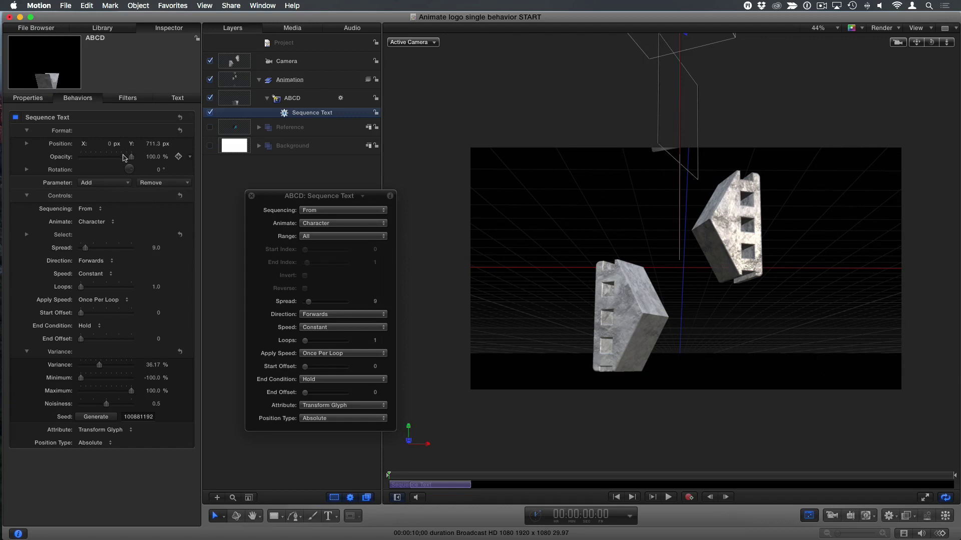
drag(131, 156, 79, 157)
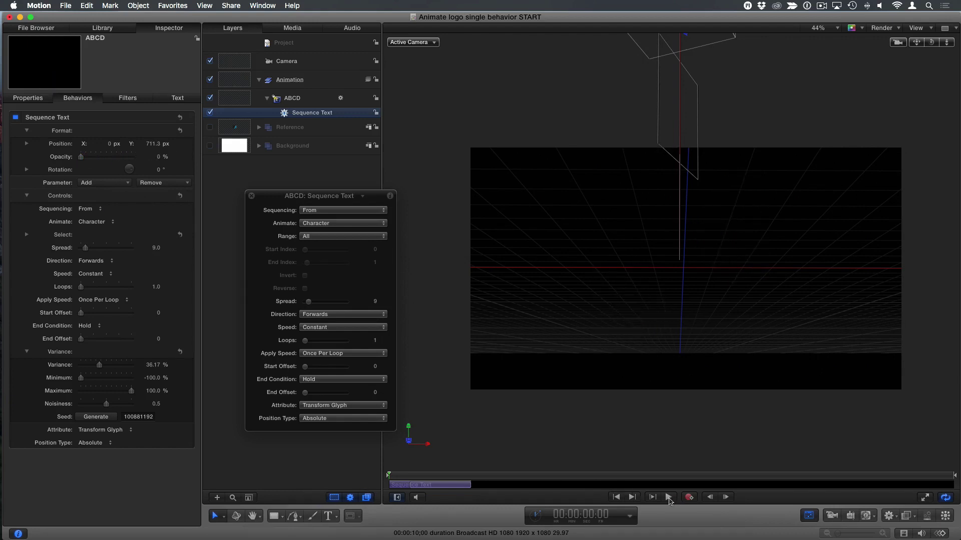
click(667, 497)
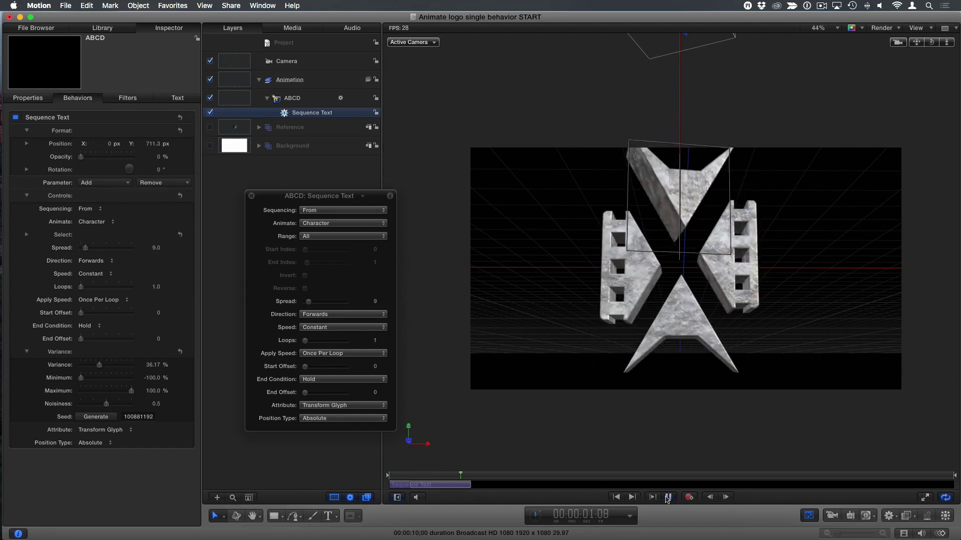
click(668, 496)
key(shift+z)
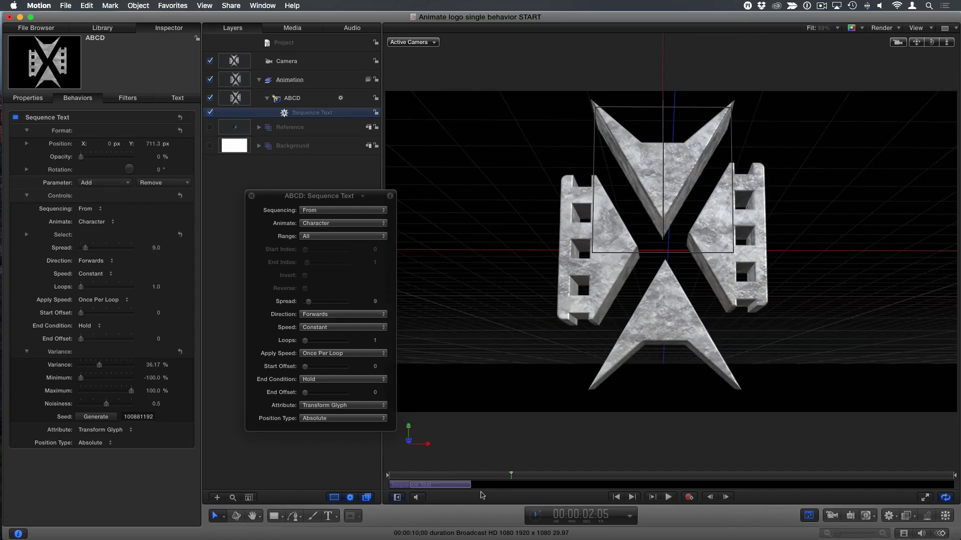
drag(434, 476, 370, 477)
Step: Set the Sequence Text speed curve to Ease Out
click(338, 327)
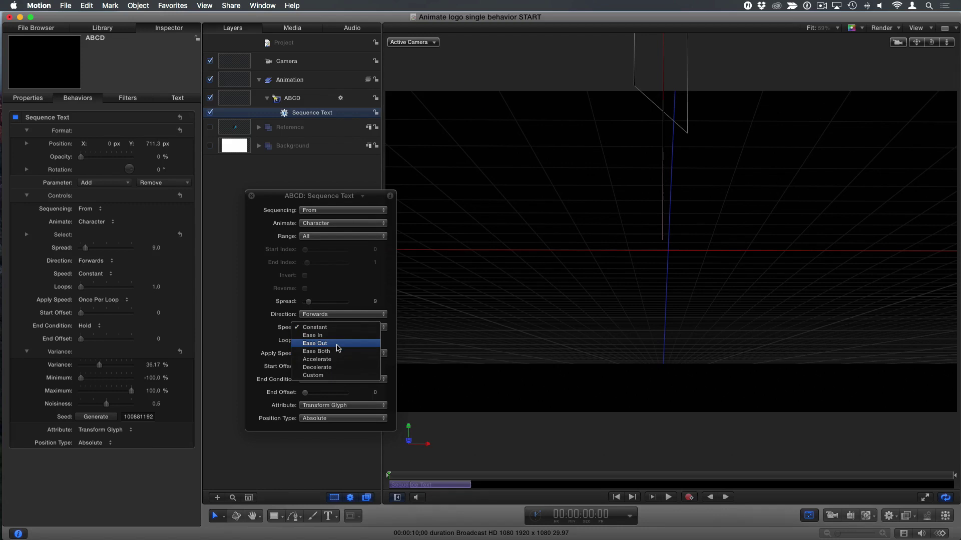
click(338, 348)
click(332, 472)
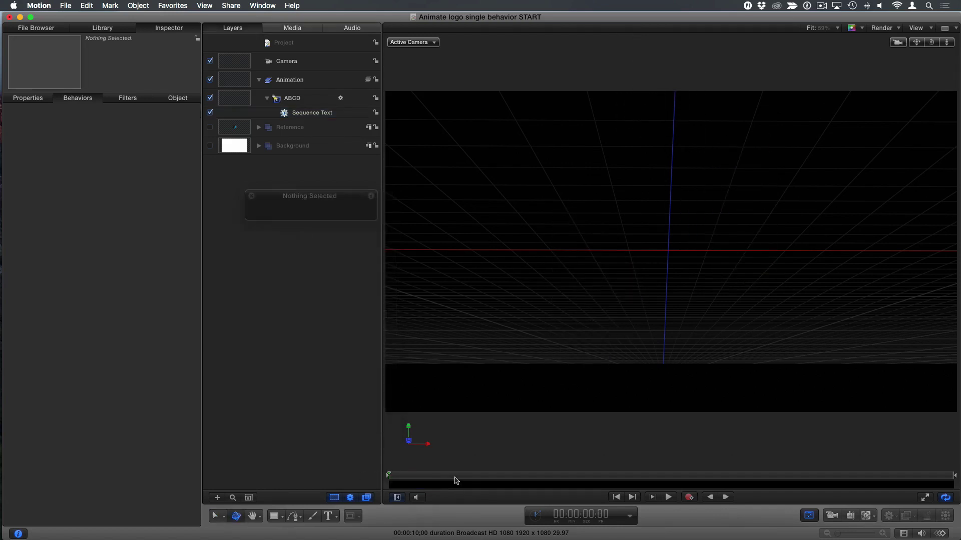
click(318, 112)
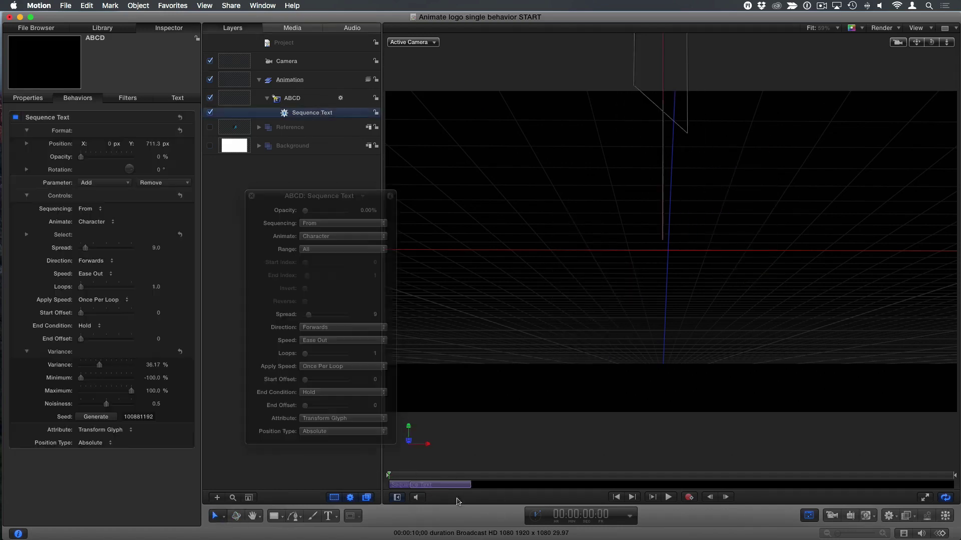
Step: Lengthen the Sequence Text duration and preview the easing
drag(469, 485, 516, 484)
click(669, 497)
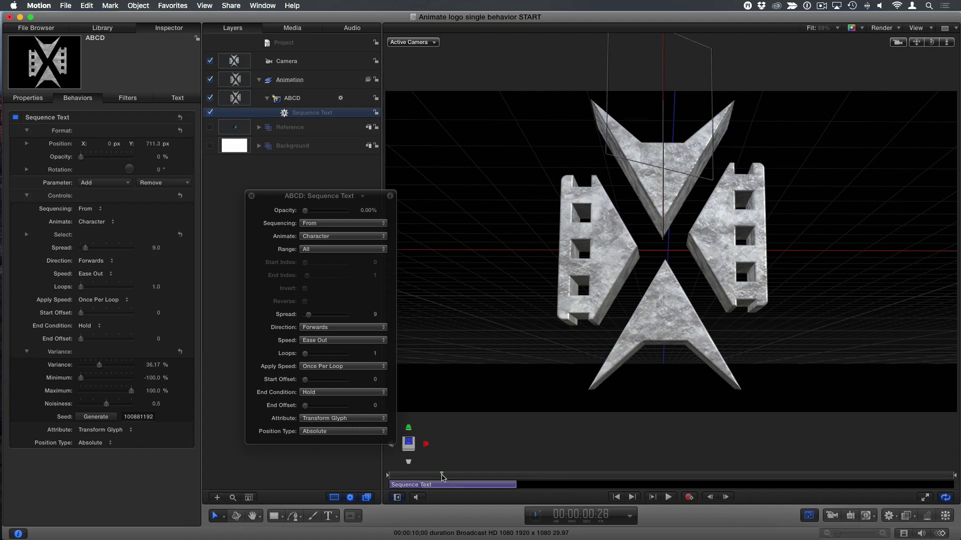
click(429, 475)
Step: Switch Apply Speed to Per Object, replay from the start, and orbit the 3D logo
drag(431, 481, 500, 485)
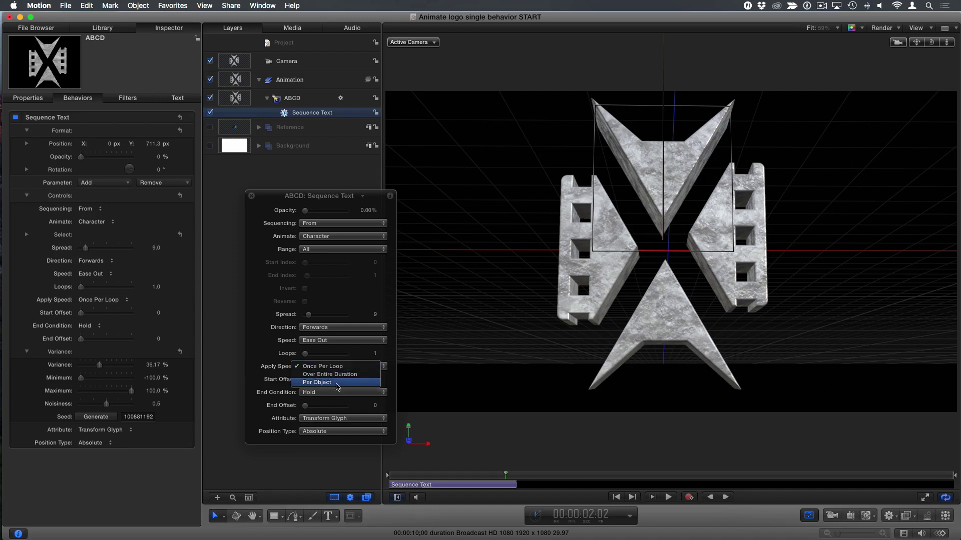
click(337, 382)
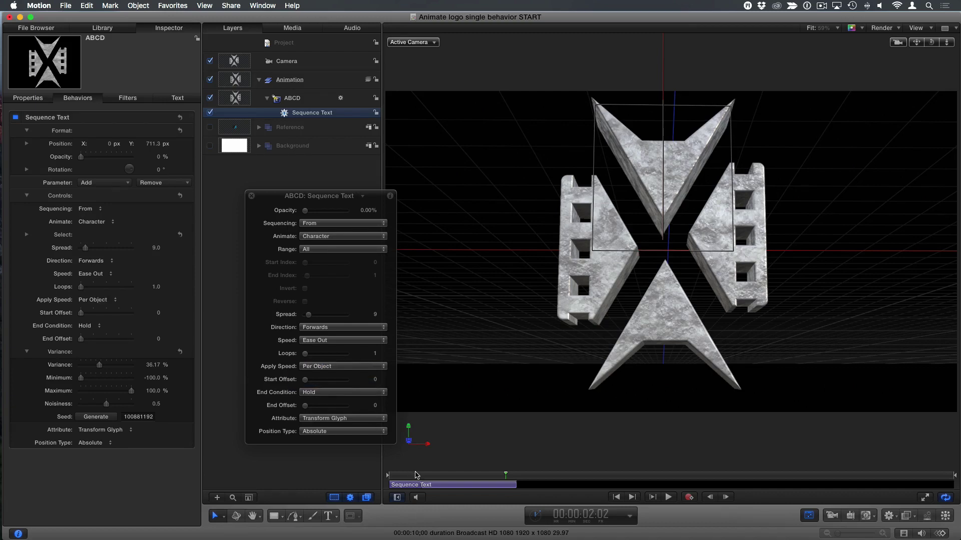
key(Home)
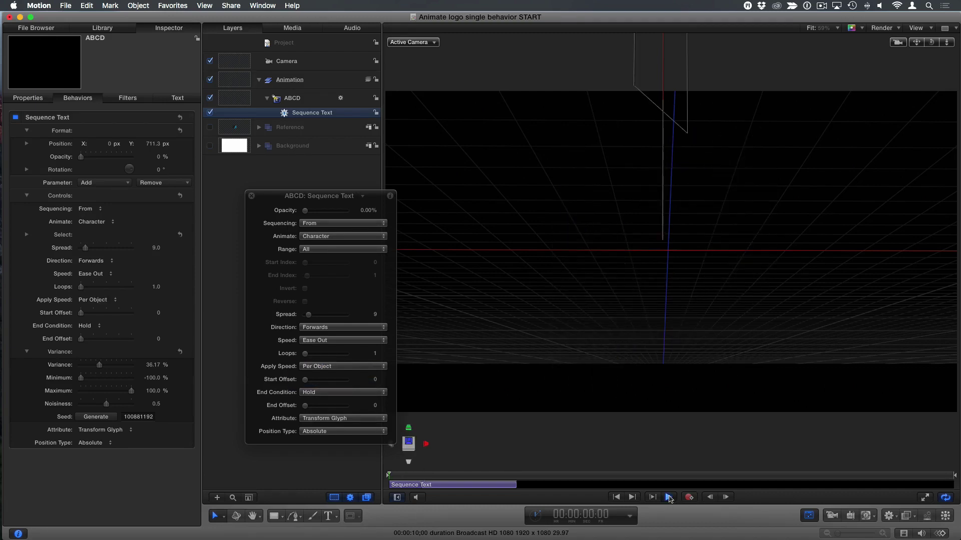
click(669, 497)
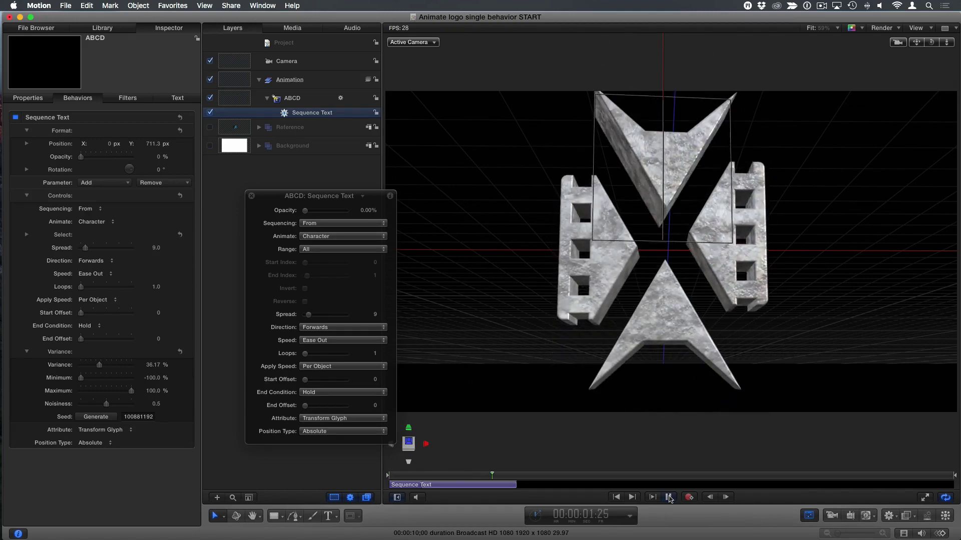
click(668, 497)
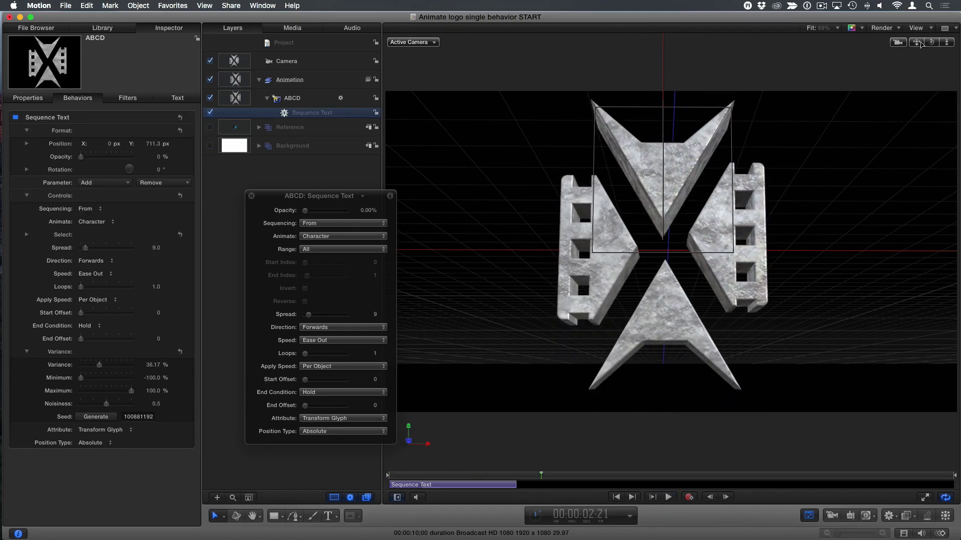
mouse_move(931, 42)
mouse_down()
mouse_move(951, 44)
mouse_move(941, 45)
mouse_up()
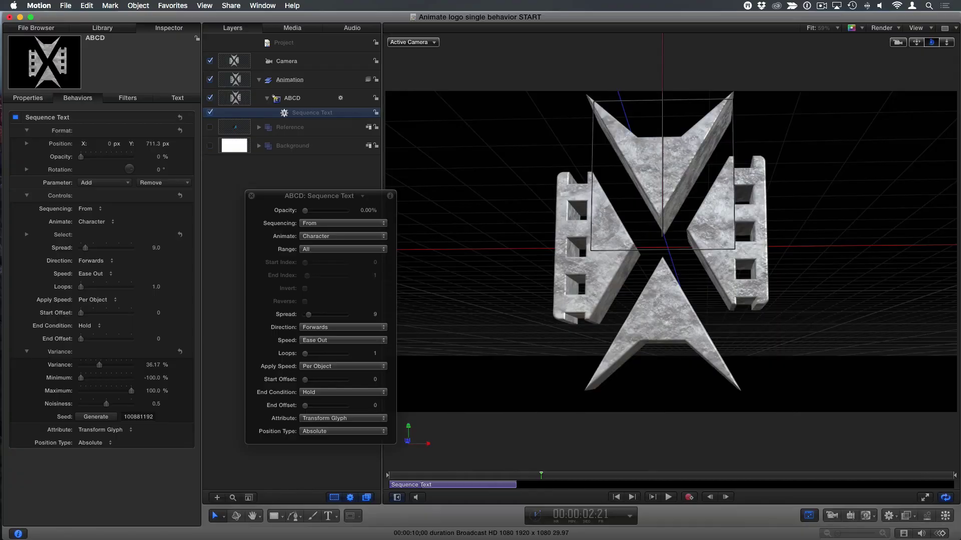